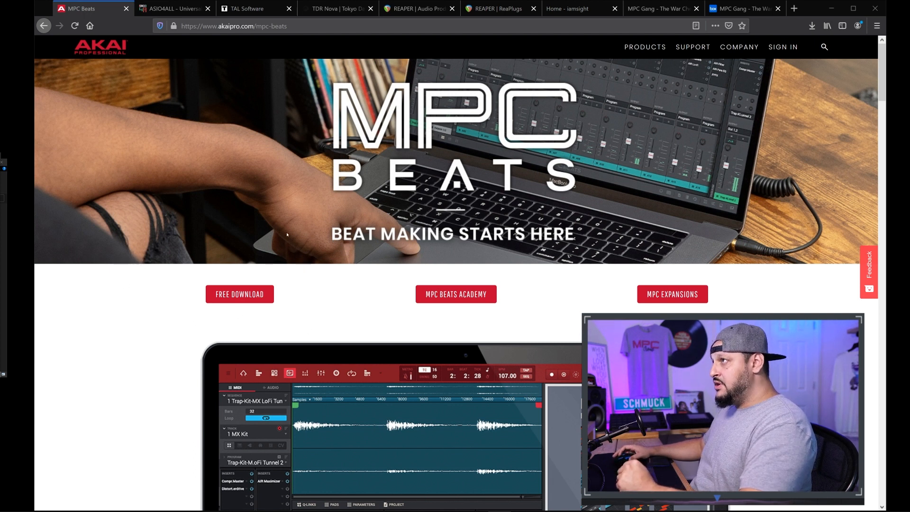
- Look over the web pages for ASIO4ALL, TAL-Reverb-4, TDR Nova and REAPER
{"action": "left_click", "coordinate": [182, 8]}
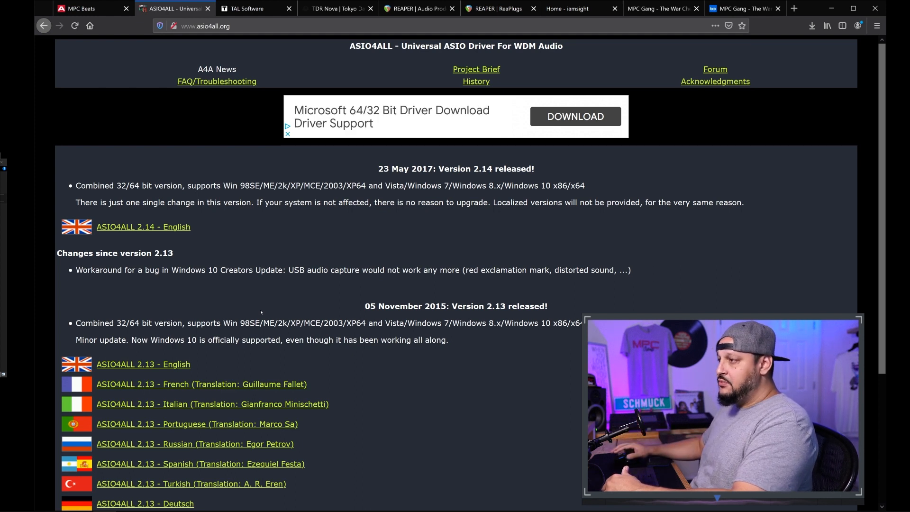
{"action": "left_click", "coordinate": [251, 9]}
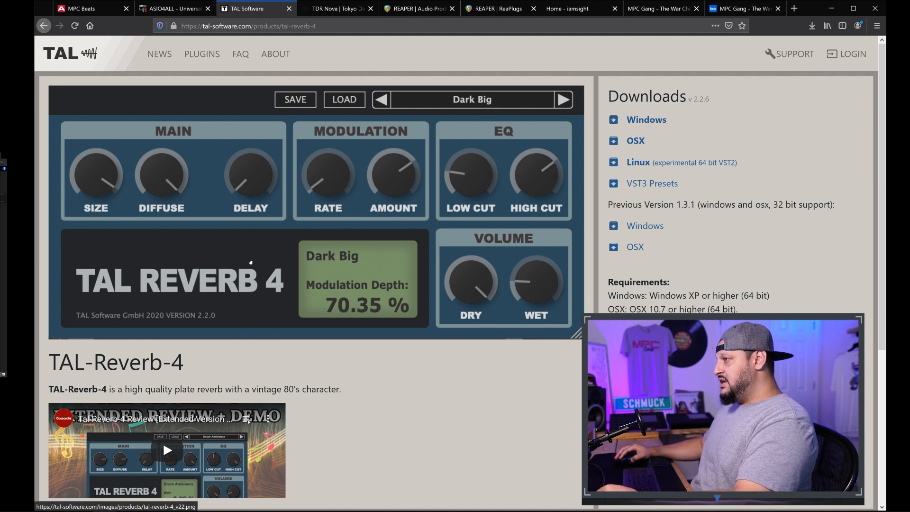
{"action": "left_click", "coordinate": [338, 9]}
{"action": "left_click", "coordinate": [420, 13]}
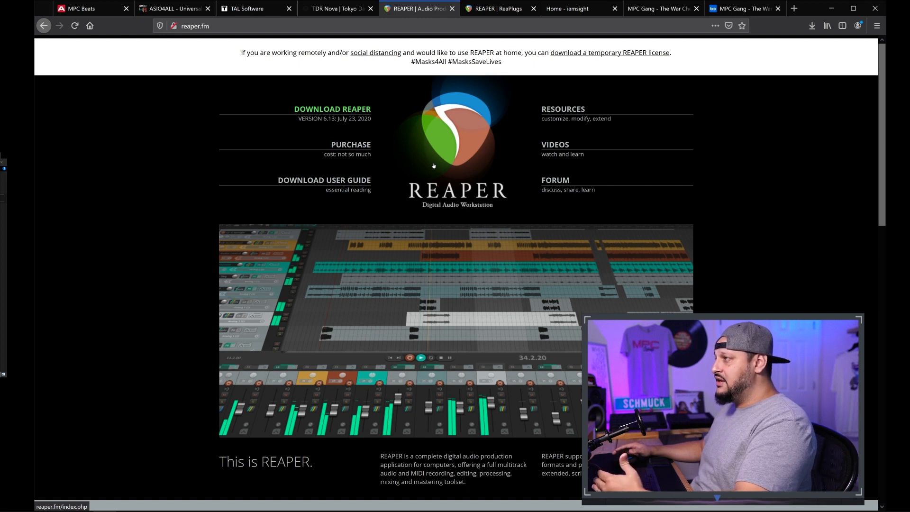
- Open REAPER's purchase page in a new tab, check the license prices, and return to the REAPER home page
{"action": "right_click", "coordinate": [364, 144]}
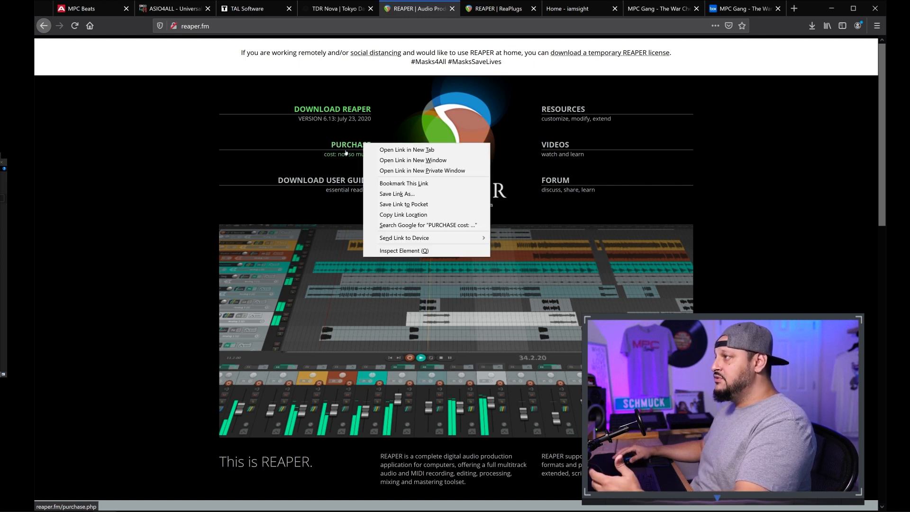
{"action": "left_click", "coordinate": [406, 151]}
{"action": "key", "text": "ctrl+Tab"}
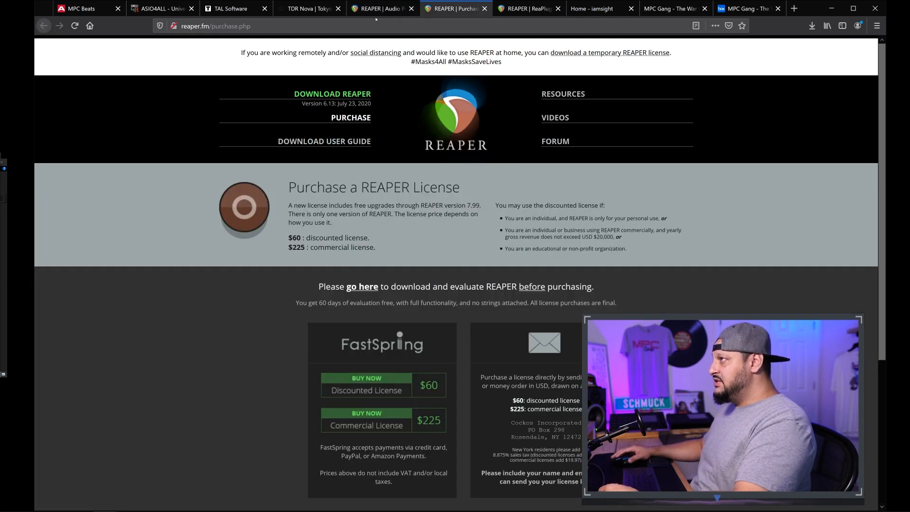
{"action": "key", "text": "ctrl+shift+Tab"}
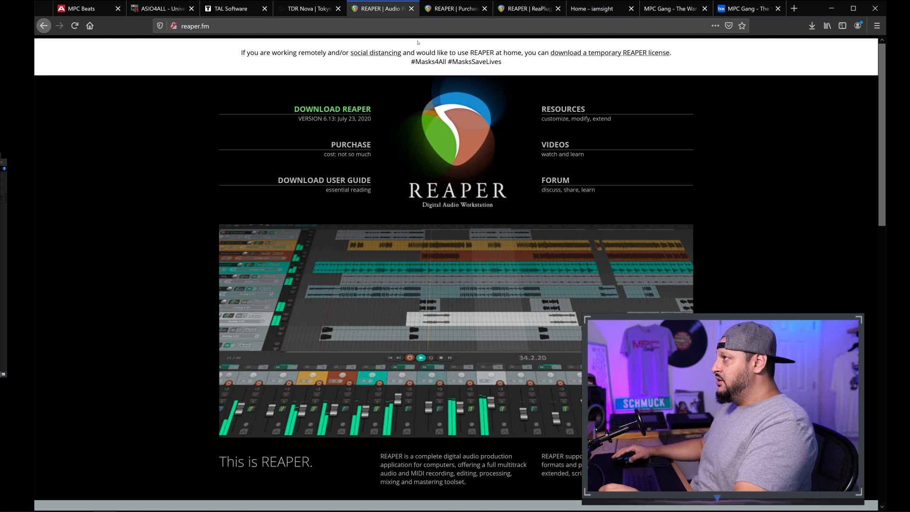
- Look through the ReaPlugs VST FX Suite page for its plug-ins and the download versions
{"action": "left_click", "coordinate": [513, 9]}
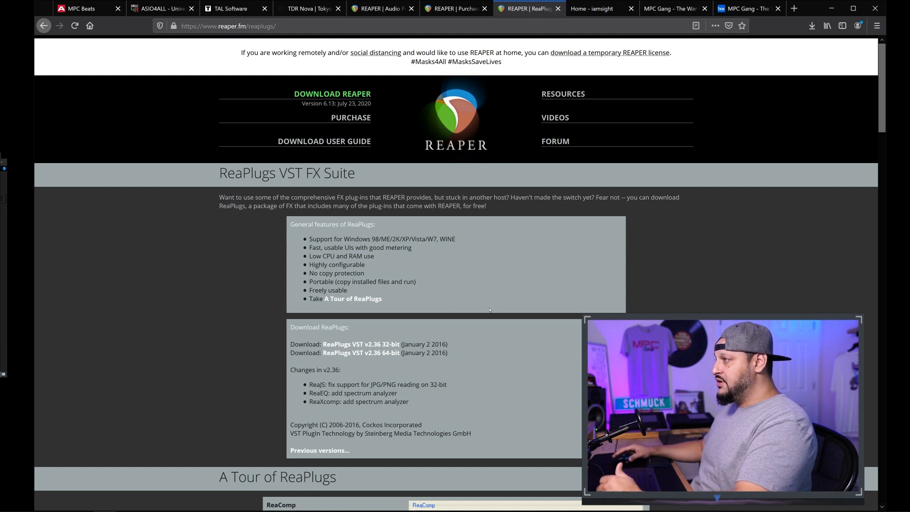
{"action": "scroll", "coordinate": [480, 249], "scroll_direction": "down", "scroll_amount": 15}
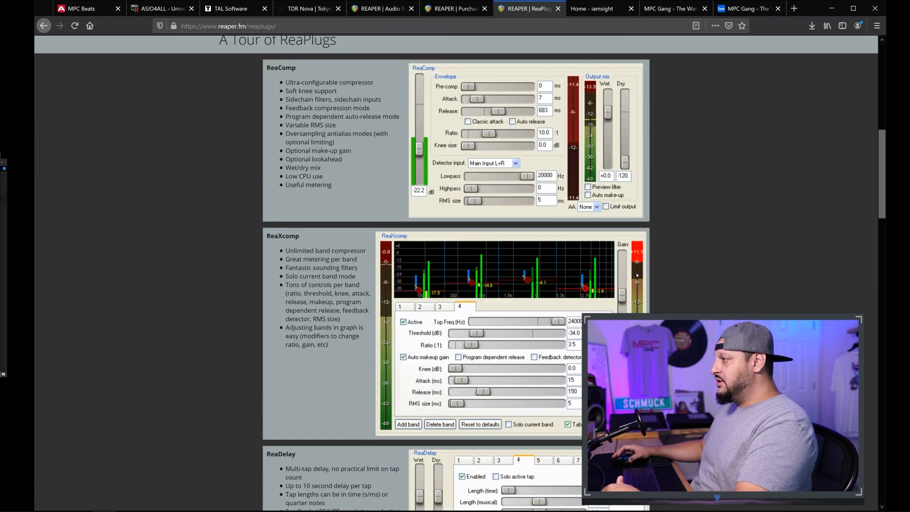
{"action": "scroll", "coordinate": [426, 235], "scroll_direction": "up", "scroll_amount": 1}
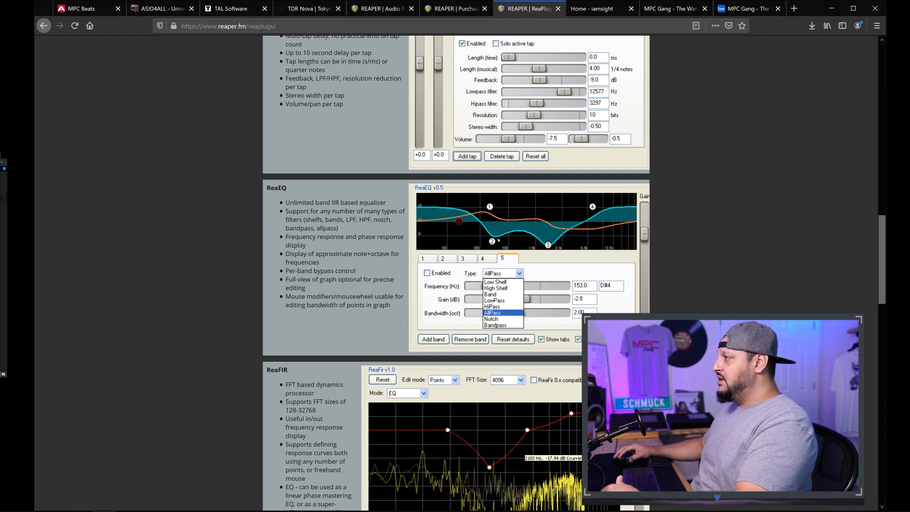
{"action": "scroll", "coordinate": [522, 237], "scroll_direction": "up", "scroll_amount": 15}
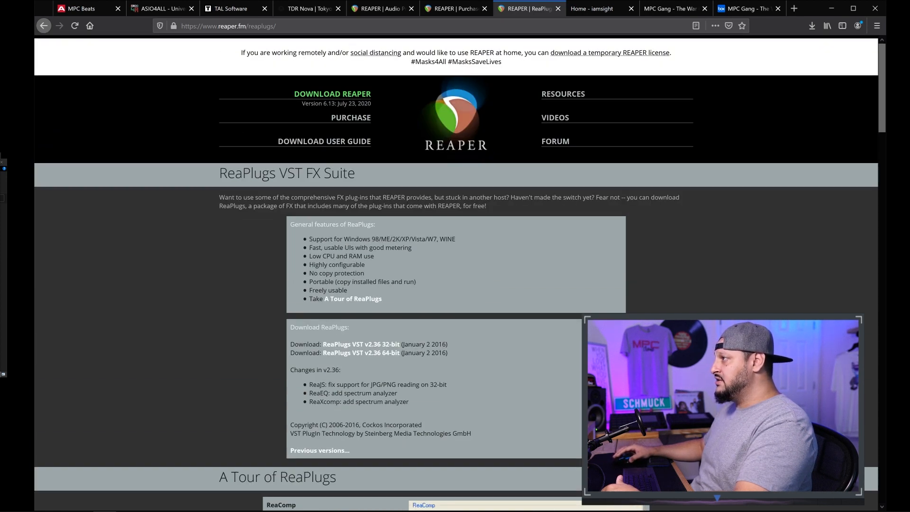
{"action": "scroll", "coordinate": [485, 290], "scroll_direction": "down", "scroll_amount": 5}
{"action": "scroll", "coordinate": [311, 160], "scroll_direction": "up", "scroll_amount": 3}
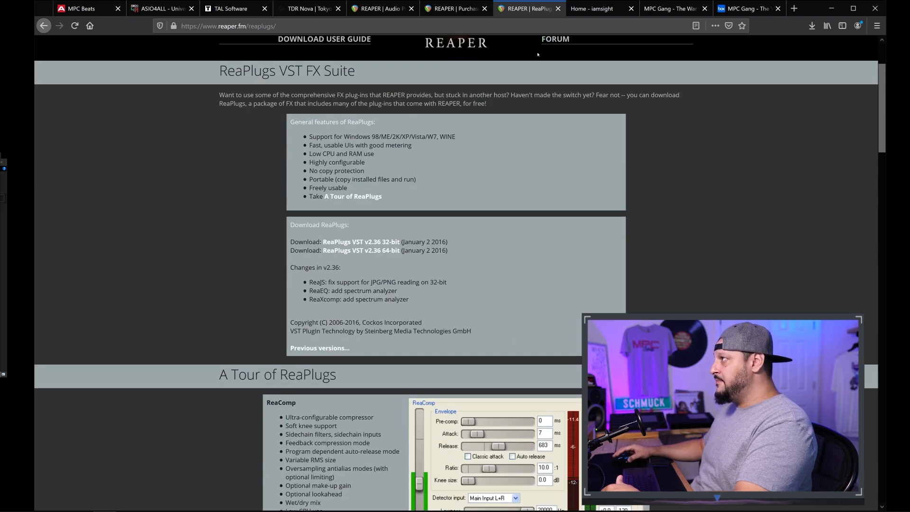
- Examine the free drum kits, MPC expansions and MPC templates on the iamsight website
{"action": "key", "text": "ctrl+Tab"}
{"action": "scroll", "coordinate": [621, 133], "scroll_direction": "up", "scroll_amount": 3}
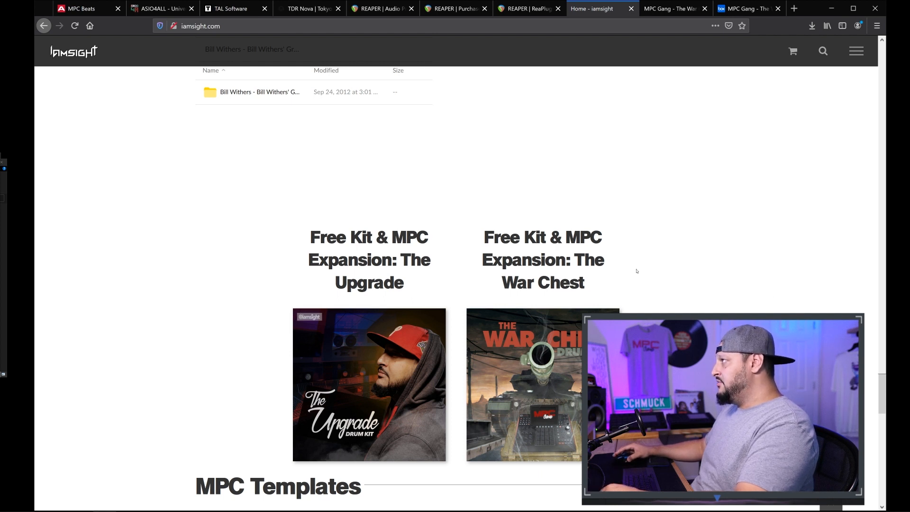
{"action": "left_click", "coordinate": [74, 51]}
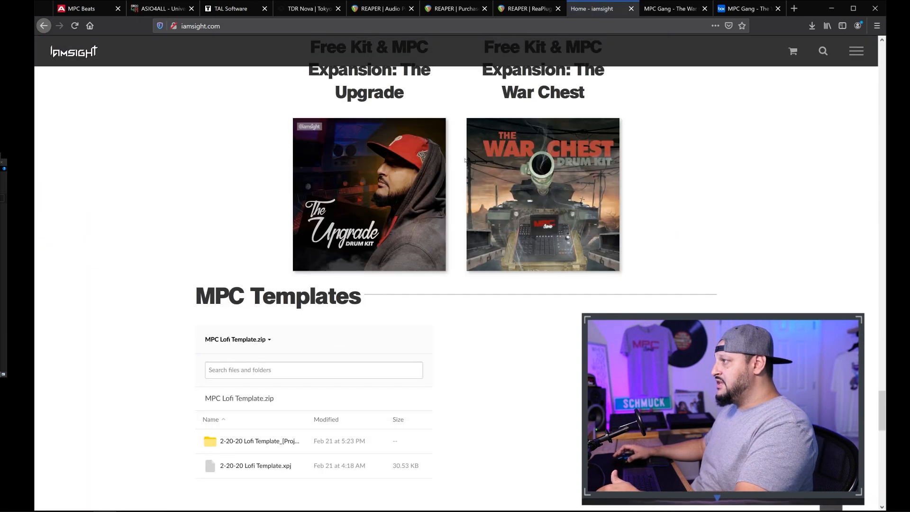
{"action": "scroll", "coordinate": [407, 121], "scroll_direction": "up", "scroll_amount": 10}
{"action": "left_click_drag", "start_coordinate": [882, 362], "coordinate": [864, 392]}
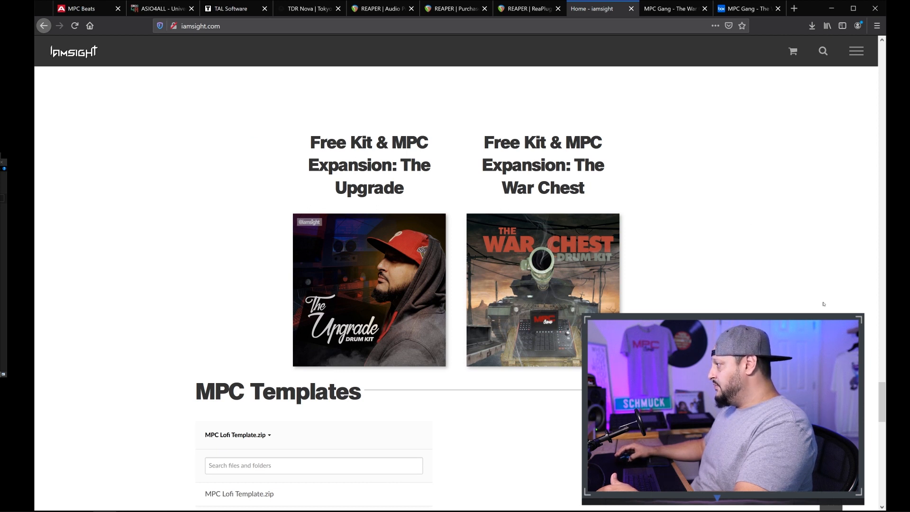
- Switch from the browser to MPC Beats and create an empty project
{"action": "left_click", "coordinate": [831, 11]}
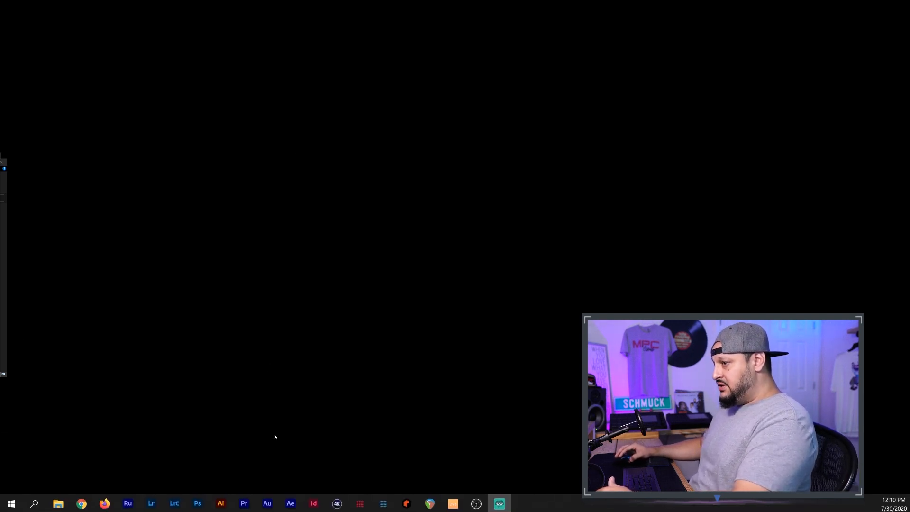
{"action": "left_click", "coordinate": [382, 504]}
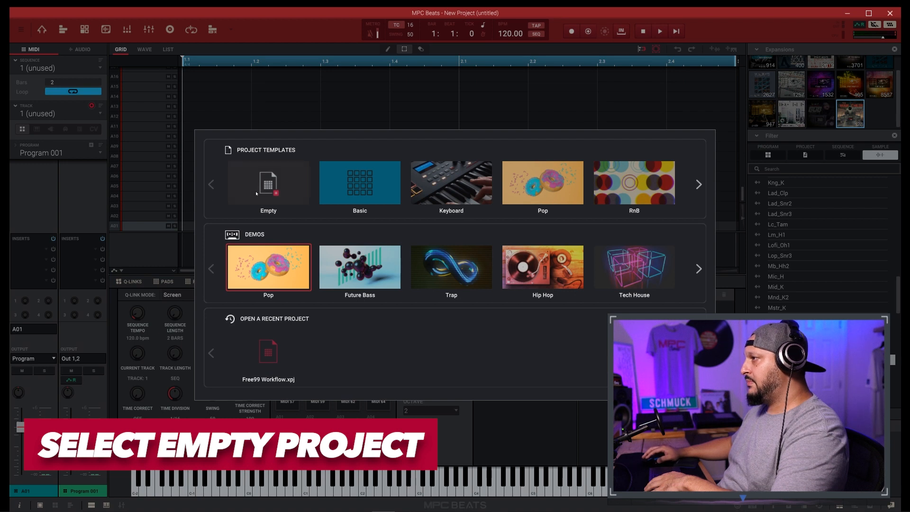
{"action": "left_click", "coordinate": [256, 194]}
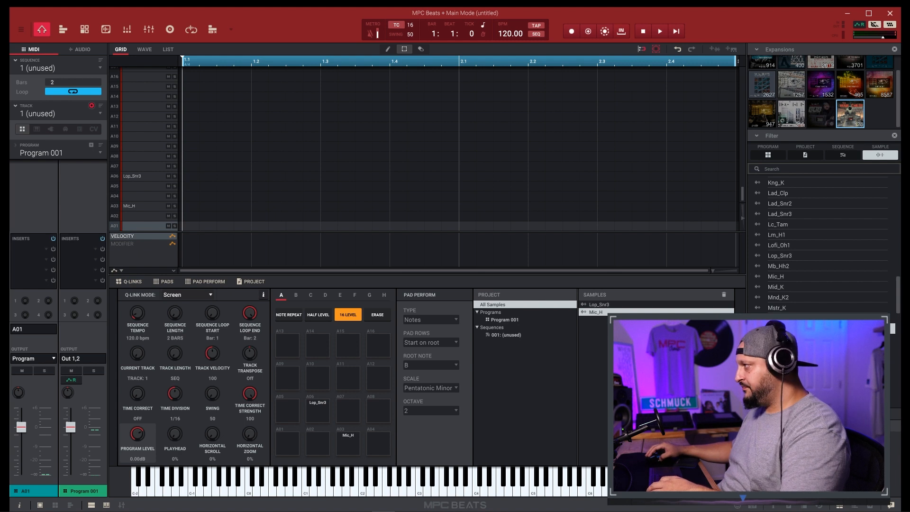
- Audition the Lop_Snr3 and Mic_H pads and load another sample onto pad A07
{"action": "left_click", "coordinate": [320, 417]}
{"action": "left_click", "coordinate": [348, 441]}
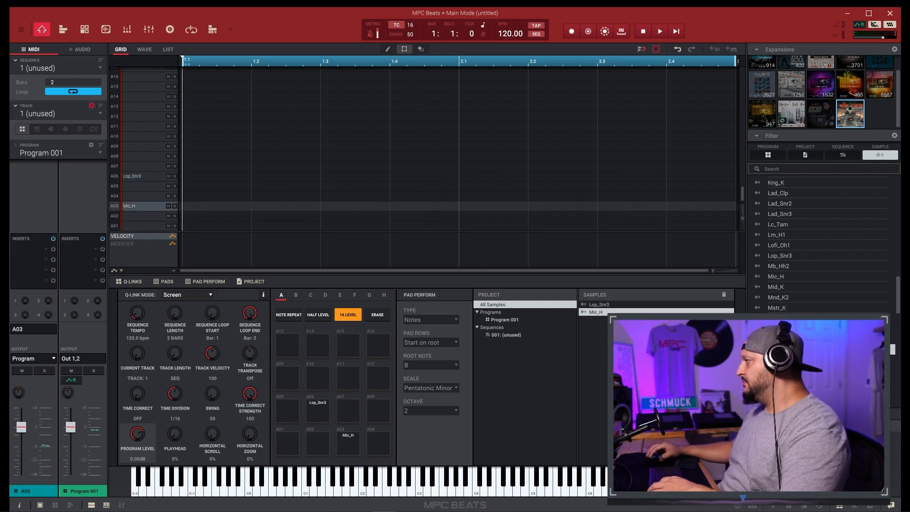
{"action": "left_click_drag", "start_coordinate": [616, 362], "coordinate": [348, 410]}
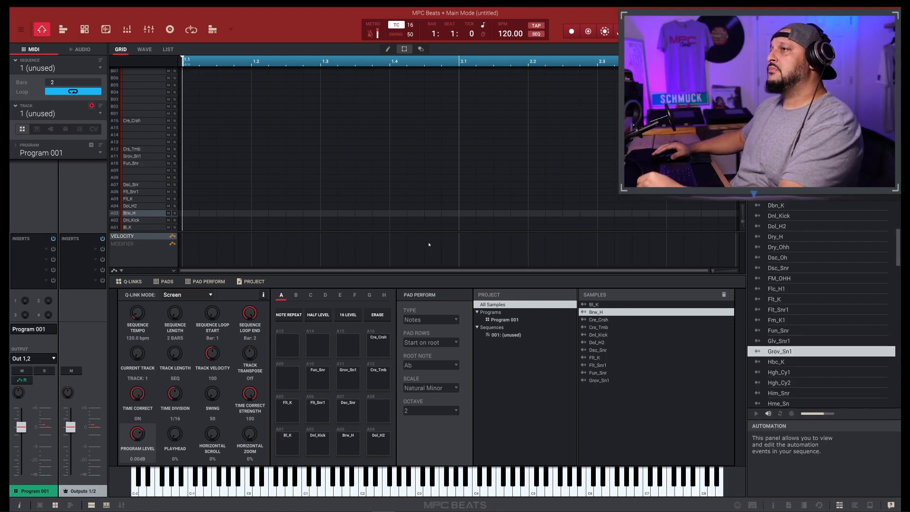
- Check among the tool options that Pad Keys is enabled
{"action": "left_click", "coordinate": [21, 29]}
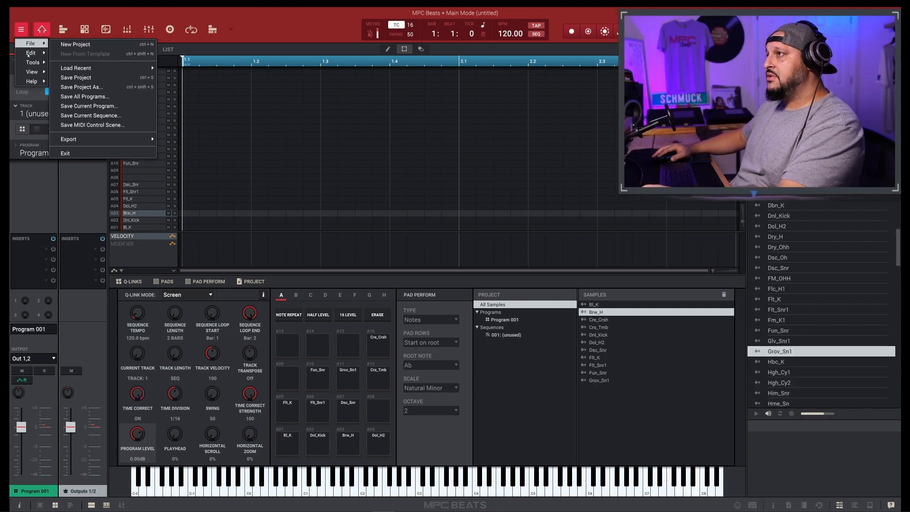
{"action": "mouse_move", "coordinate": [33, 62]}
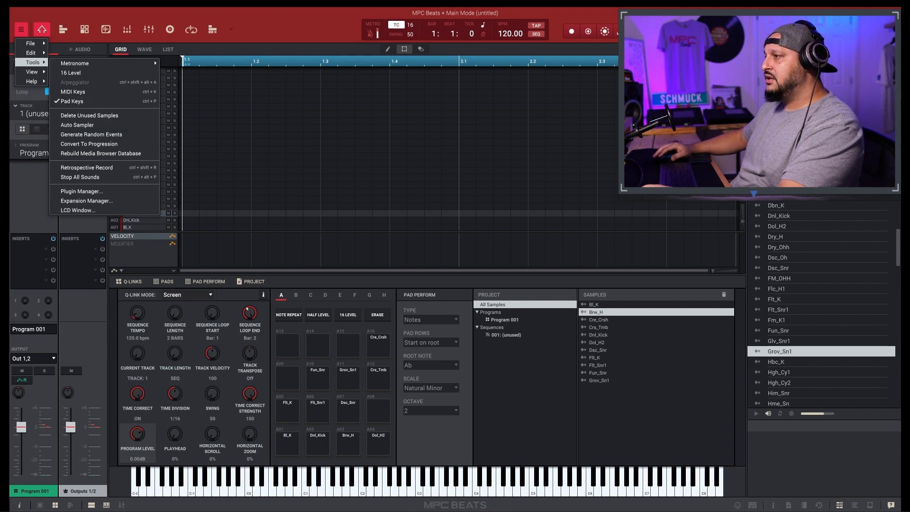
{"action": "left_click", "coordinate": [314, 356]}
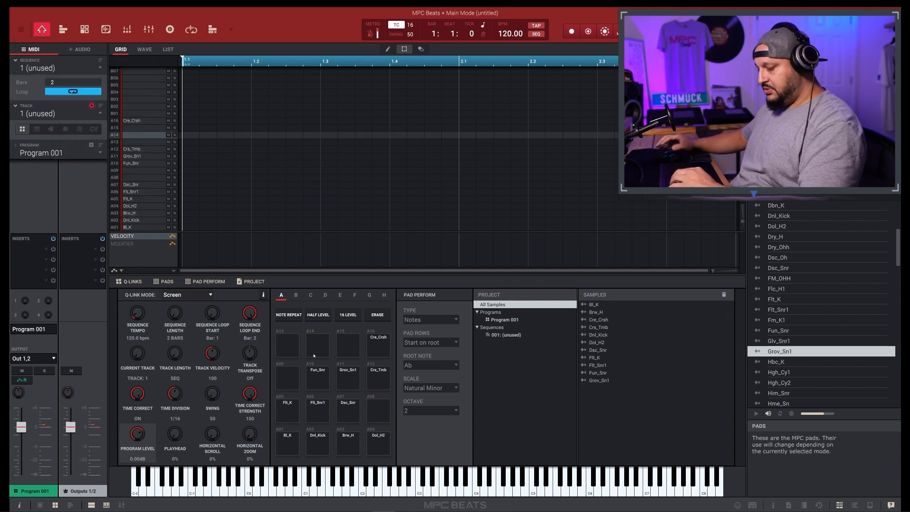
- Audition the Fun_Snr, Flt_Snr1 and Dnl_Kick pads and test triggering pads from the computer keyboard
{"action": "left_click", "coordinate": [318, 379]}
{"action": "left_click", "coordinate": [317, 414]}
{"action": "left_click", "coordinate": [318, 444]}
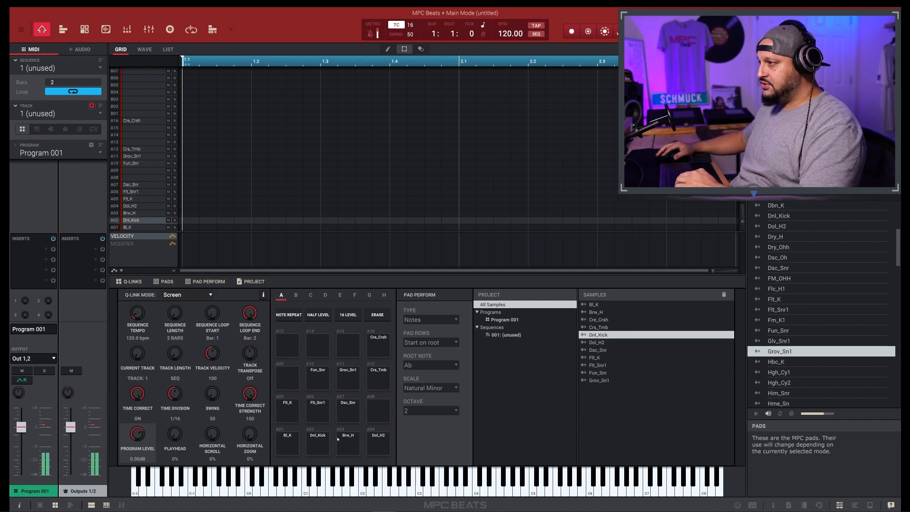
{"action": "key", "text": "s"}
{"action": "key", "text": "w"}
{"action": "key", "text": "x"}
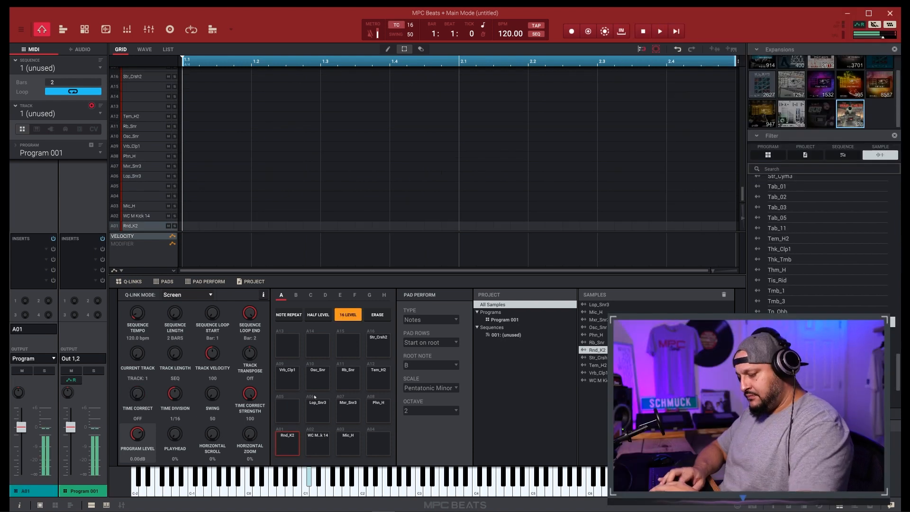
- Play a practice pattern with the Lop_Snr3, Vrb_Clp1 and Rnd_K2 pads without recording it
{"action": "key", "text": "s"}
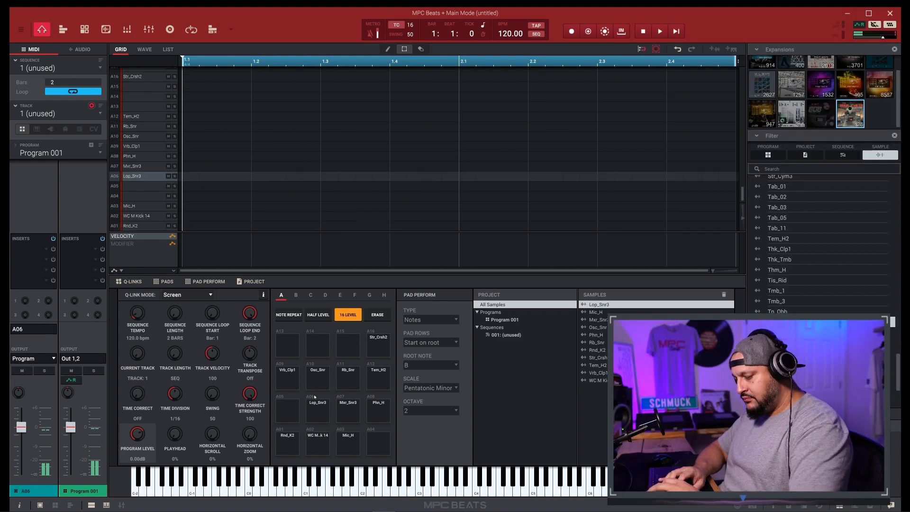
{"action": "key", "text": "q"}
{"action": "key", "text": "s"}
{"action": "key", "text": "q"}
{"action": "key", "text": "z"}
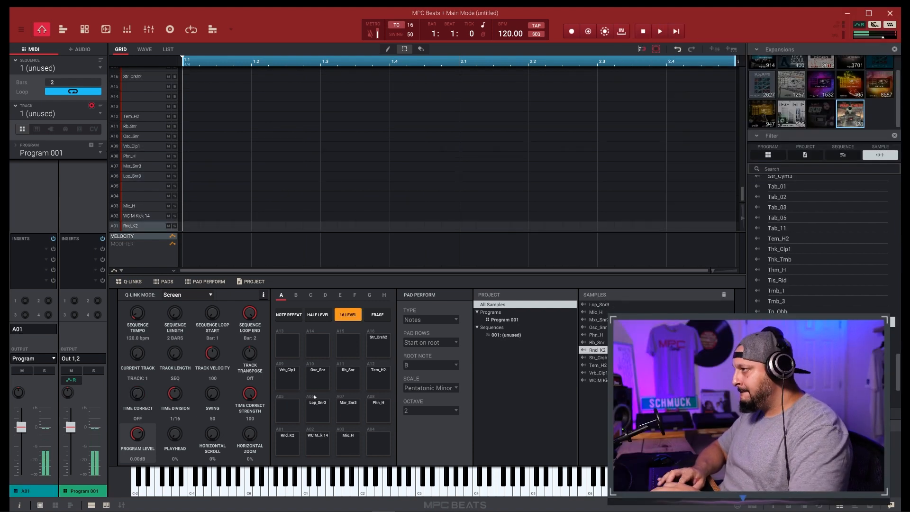
{"action": "key", "text": "s"}
{"action": "key", "text": "q"}
{"action": "key", "text": "s"}
{"action": "key", "text": "q"}
{"action": "key", "text": "s"}
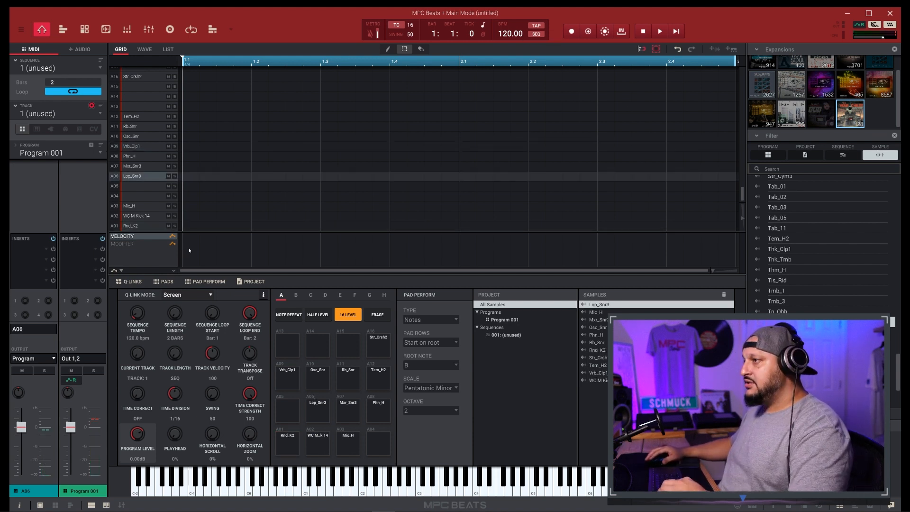
- Turn on time correct, with swing at 53 and time correct strength at 90
{"action": "left_click_drag", "start_coordinate": [137, 393], "coordinate": [134, 387]}
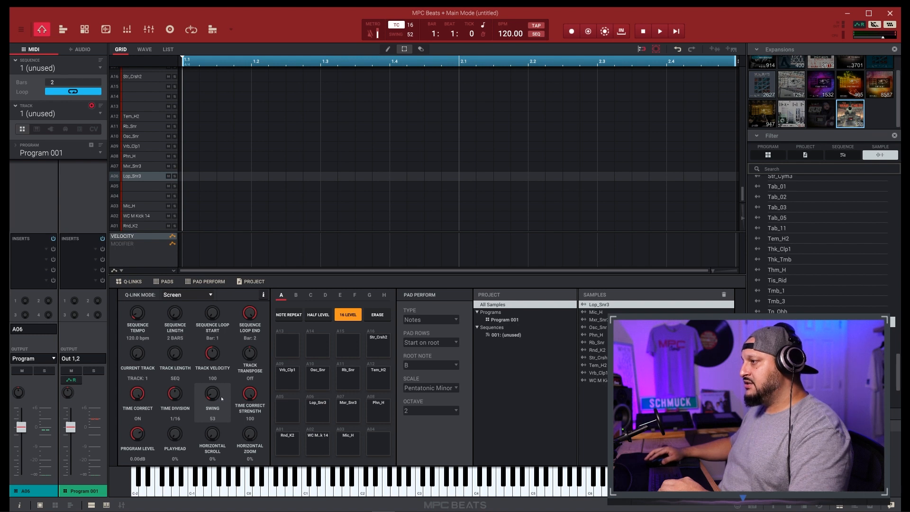
{"action": "left_click", "coordinate": [249, 394]}
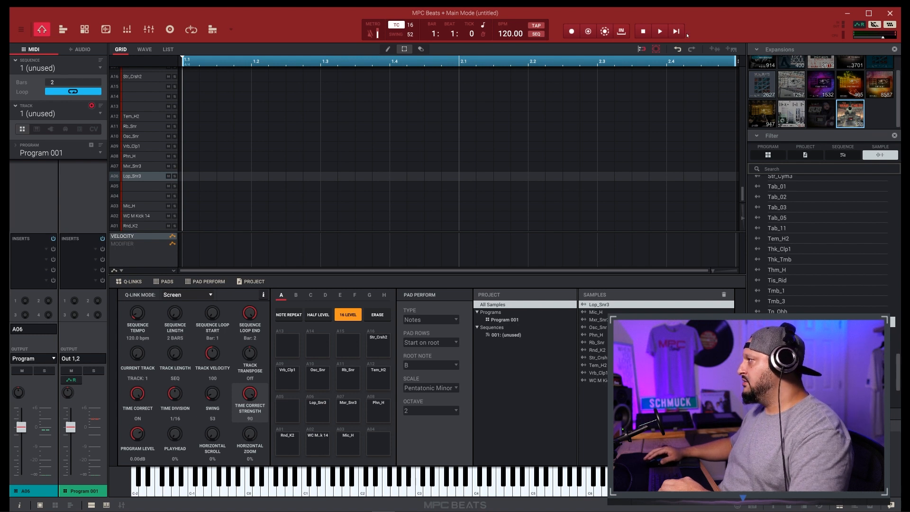
- Set the sequence length to 4 bars and select the unused track 2
{"action": "scroll", "coordinate": [73, 83], "scroll_direction": "up", "scroll_amount": 2}
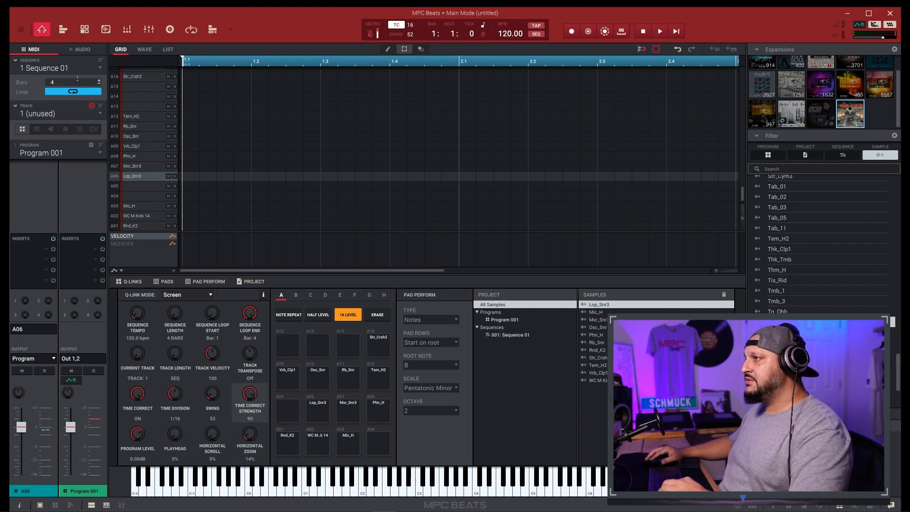
{"action": "left_click", "coordinate": [60, 116]}
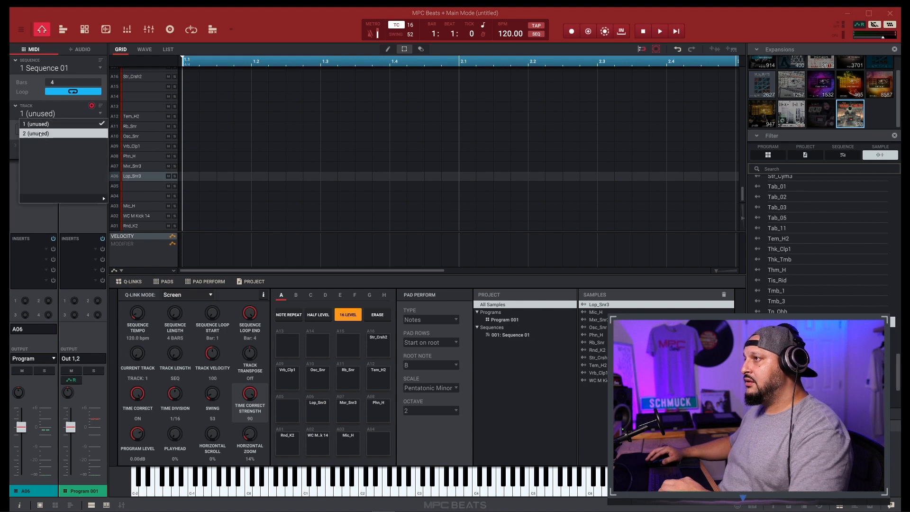
{"action": "left_click", "coordinate": [77, 132]}
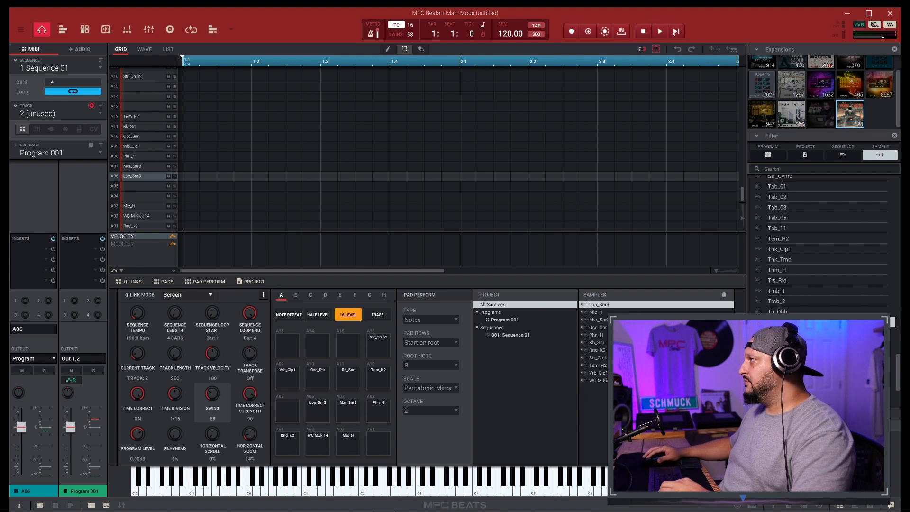
- Tap in the project tempo and settle it at 88 BPM
{"action": "left_click", "coordinate": [537, 26]}
{"action": "left_click", "coordinate": [537, 27]}
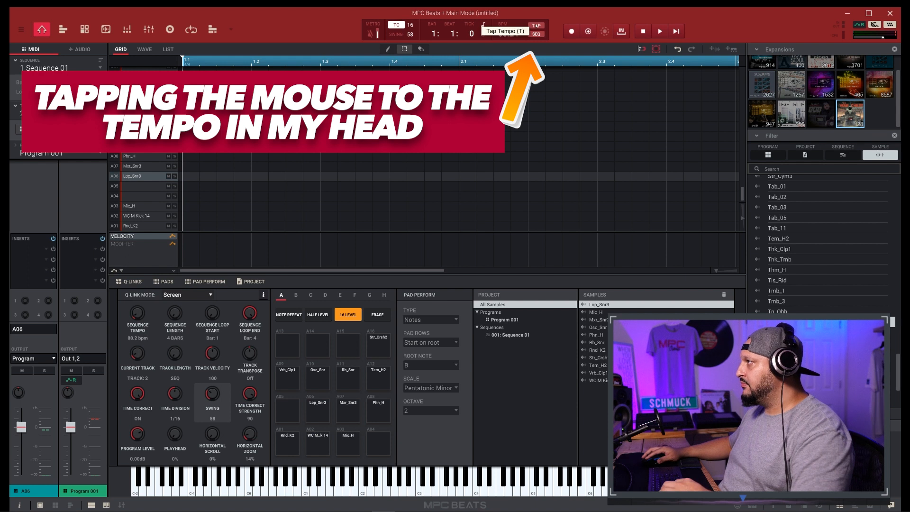
{"action": "left_click", "coordinate": [536, 26]}
{"action": "left_click", "coordinate": [536, 26]}
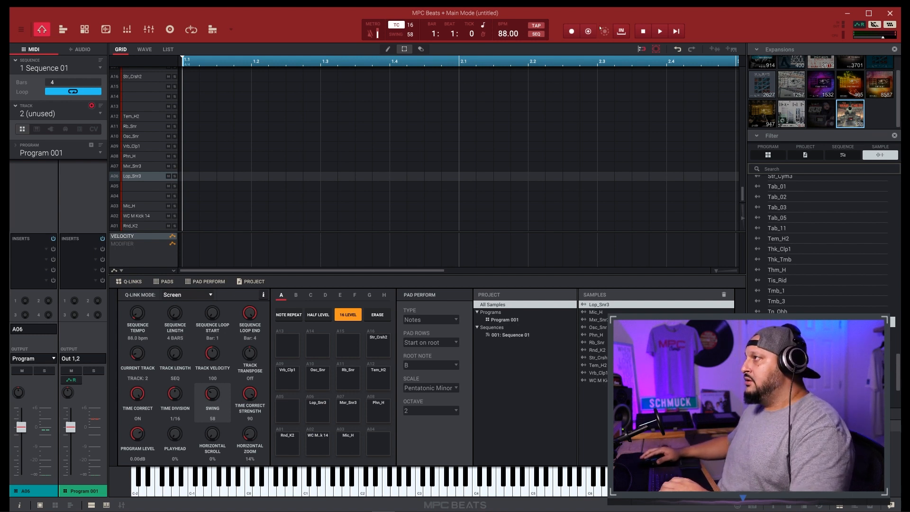
- Record a four-bar pattern on track 2 with the Rnd_K2, Lop_Snr3 and Vrb_Clp1 pads
{"action": "left_click", "coordinate": [572, 32]}
{"action": "left_click", "coordinate": [678, 32]}
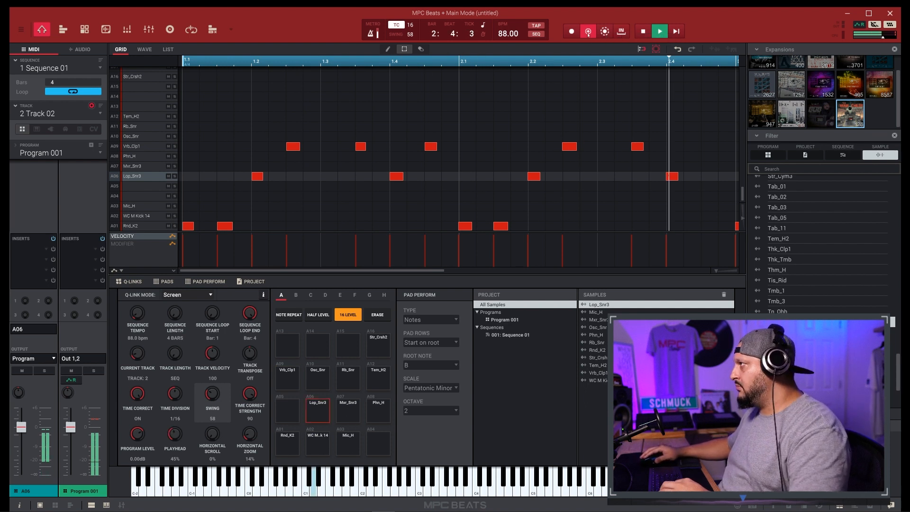
- Move the second Rnd_K2 note in bar 4 one sixteenth later, then check the edit in playback
{"action": "left_click_drag", "start_coordinate": [415, 270], "coordinate": [680, 270]}
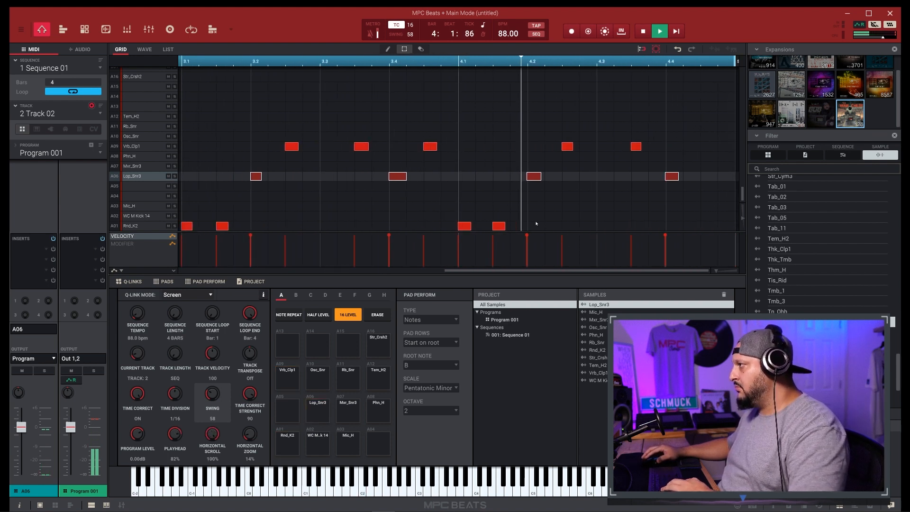
{"action": "key", "text": "space"}
{"action": "left_click_drag", "start_coordinate": [500, 229], "coordinate": [517, 229]}
{"action": "left_click", "coordinate": [462, 64]}
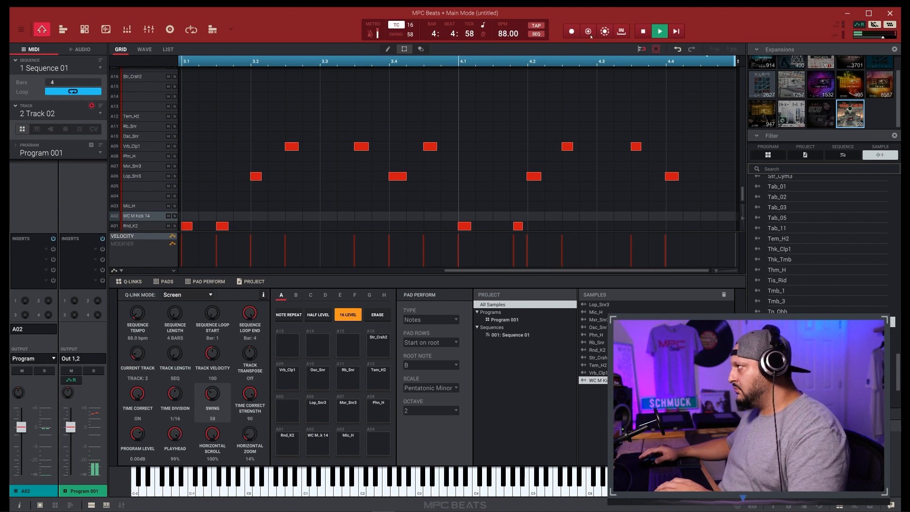
{"action": "left_click", "coordinate": [643, 32]}
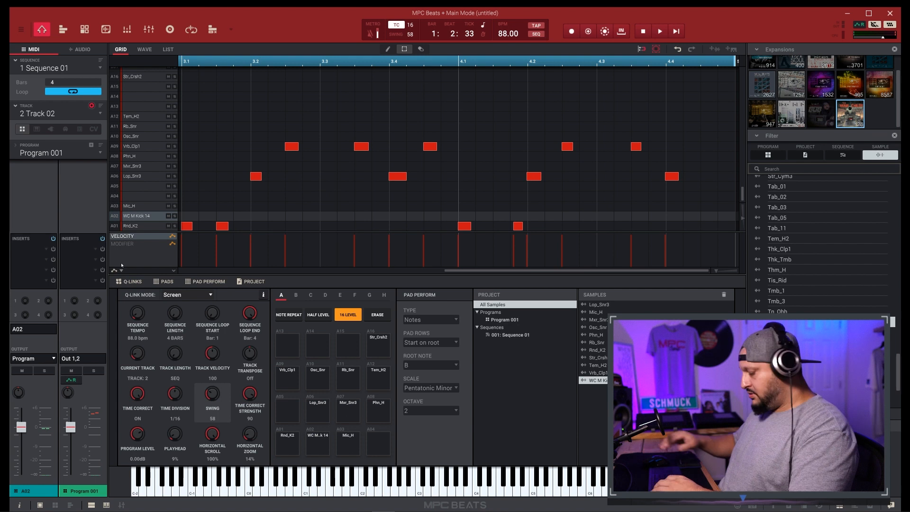
- Set 16 Levels to control velocity on pad A8 (Phn_H)
{"action": "left_click", "coordinate": [345, 316]}
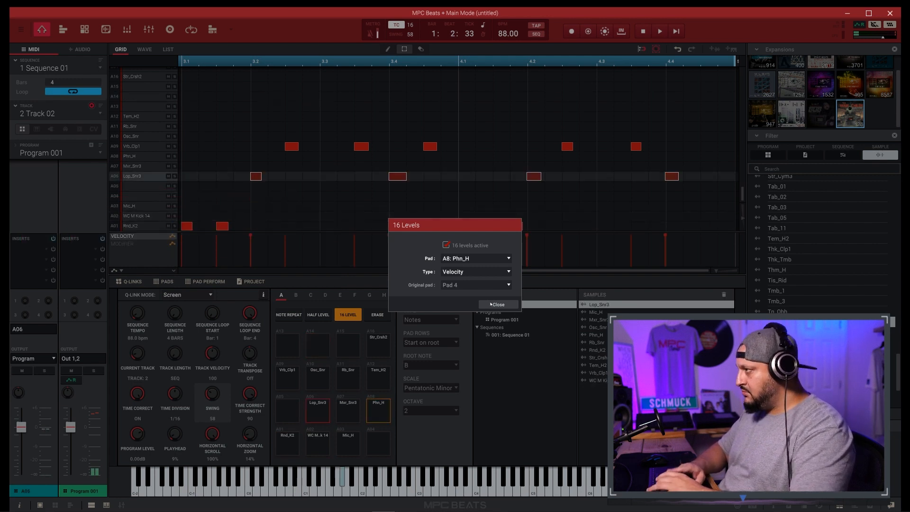
{"action": "left_click", "coordinate": [491, 304]}
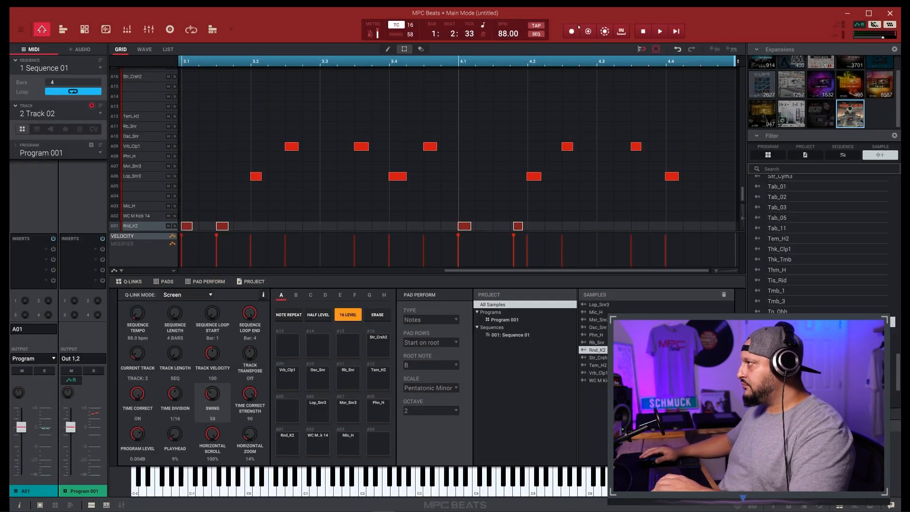
- Select the unused track 1 in Sequence 01 and set the swing to 54
{"action": "left_click", "coordinate": [62, 69]}
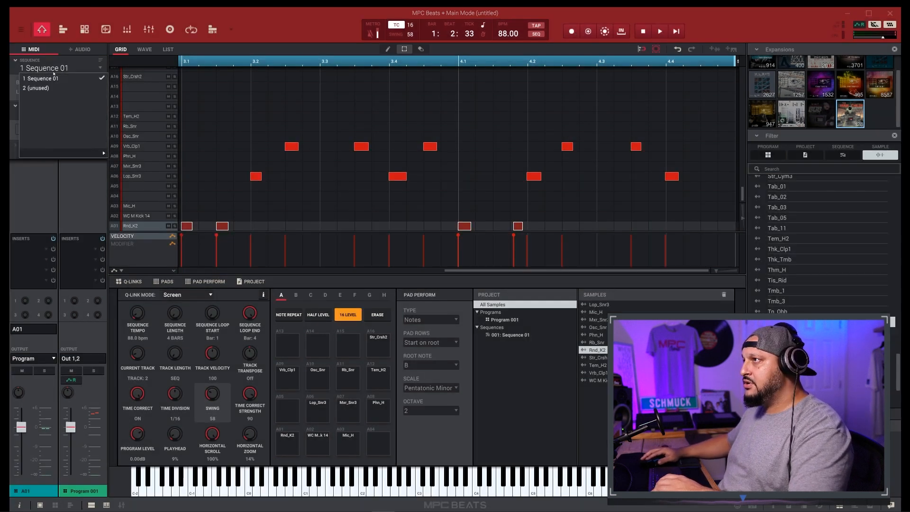
{"action": "left_click", "coordinate": [49, 102]}
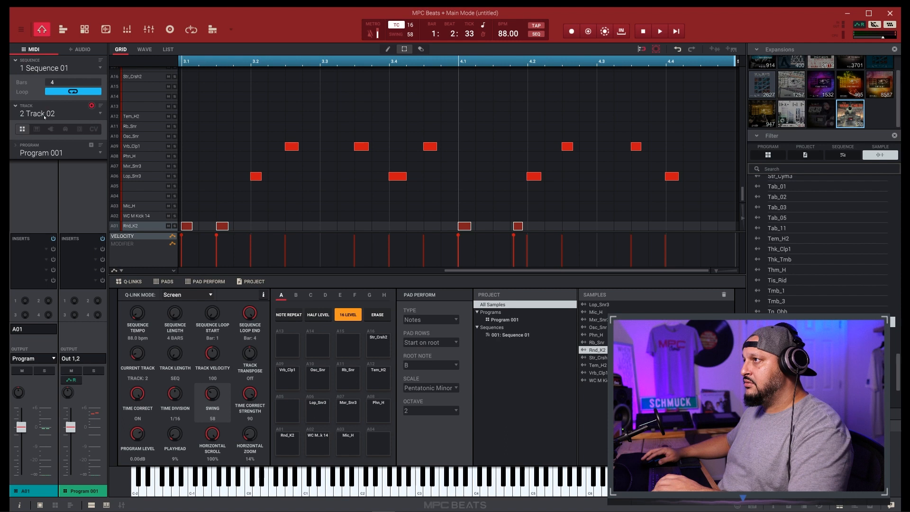
{"action": "left_click", "coordinate": [44, 114]}
{"action": "left_click", "coordinate": [47, 123]}
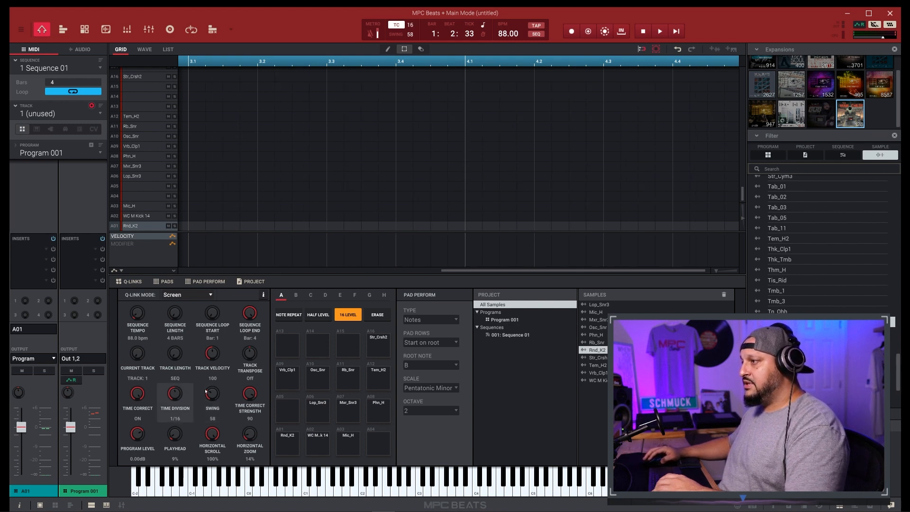
{"action": "left_click_drag", "start_coordinate": [207, 393], "coordinate": [207, 397]}
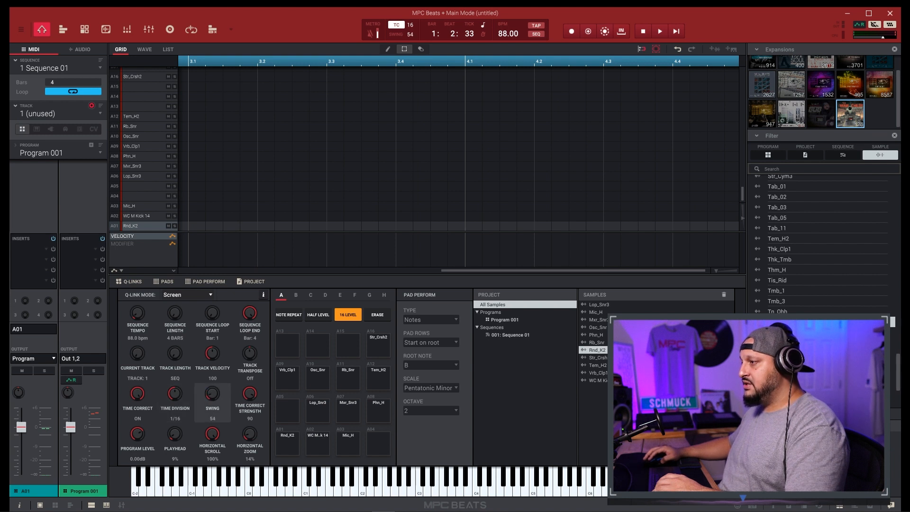
- Record a four-bar Phn_H hi-hat pattern with varied velocities on track 1
{"action": "left_click", "coordinate": [573, 32]}
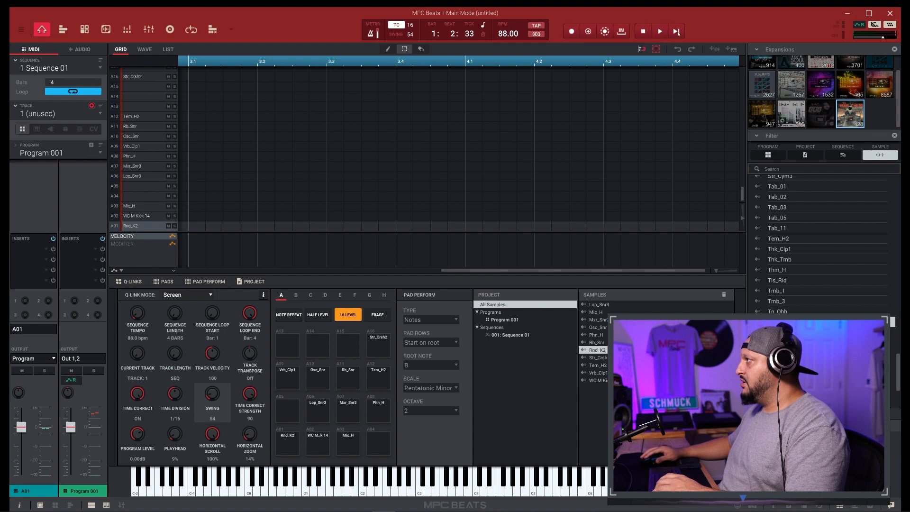
{"action": "left_click", "coordinate": [676, 31]}
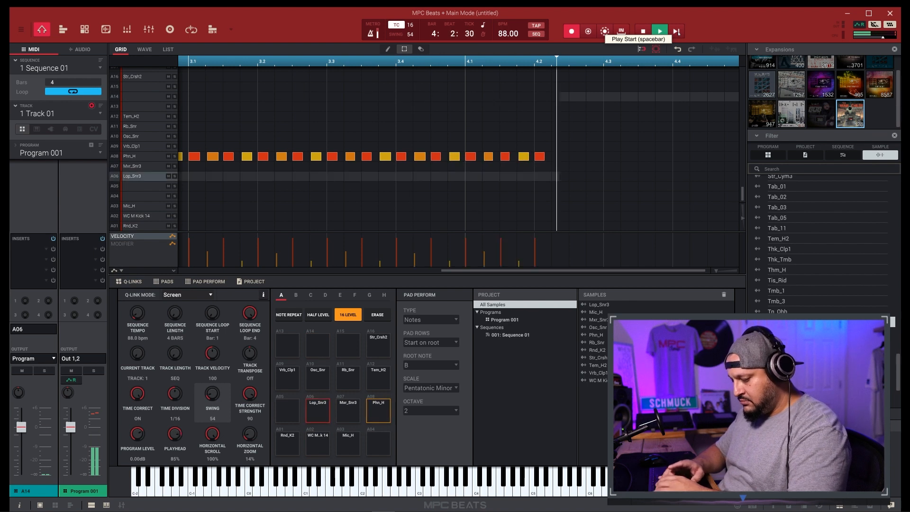
{"action": "key", "text": "space"}
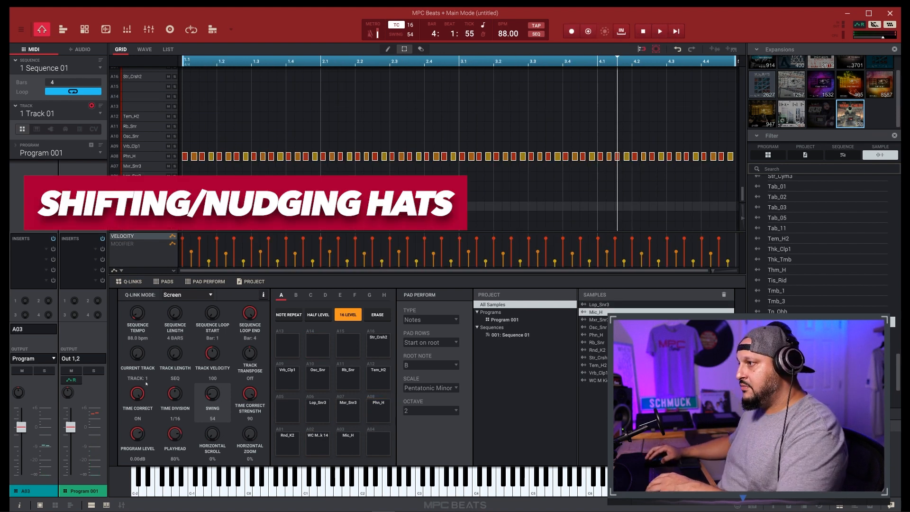
- Turn time correct off, nudge all Phn_H notes slightly later and play the sequence to check the feel
{"action": "left_click_drag", "start_coordinate": [138, 393], "coordinate": [138, 409]}
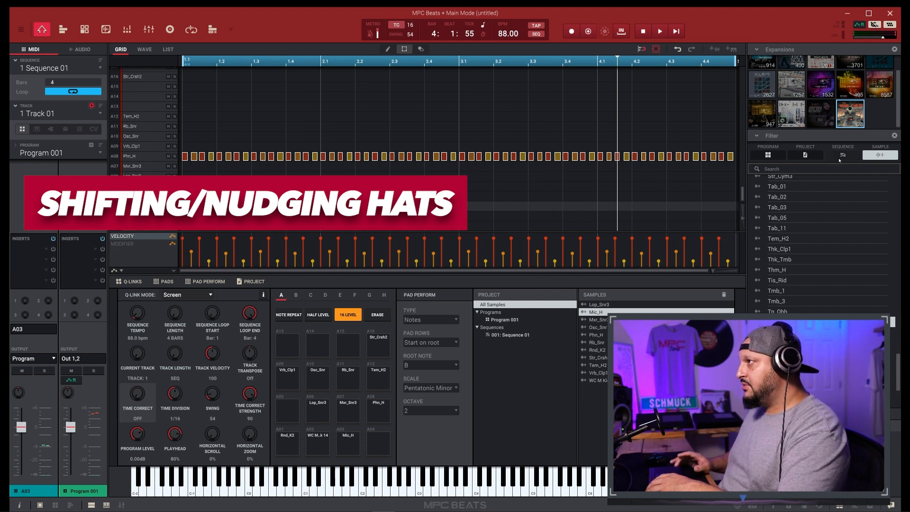
{"action": "left_click", "coordinate": [311, 146]}
{"action": "left_click_drag", "start_coordinate": [182, 147], "coordinate": [742, 199]}
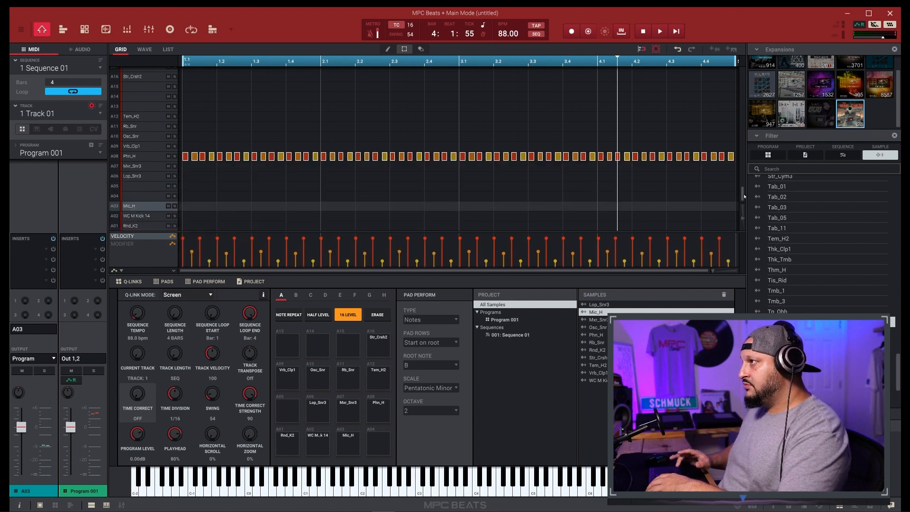
{"action": "key", "text": "space"}
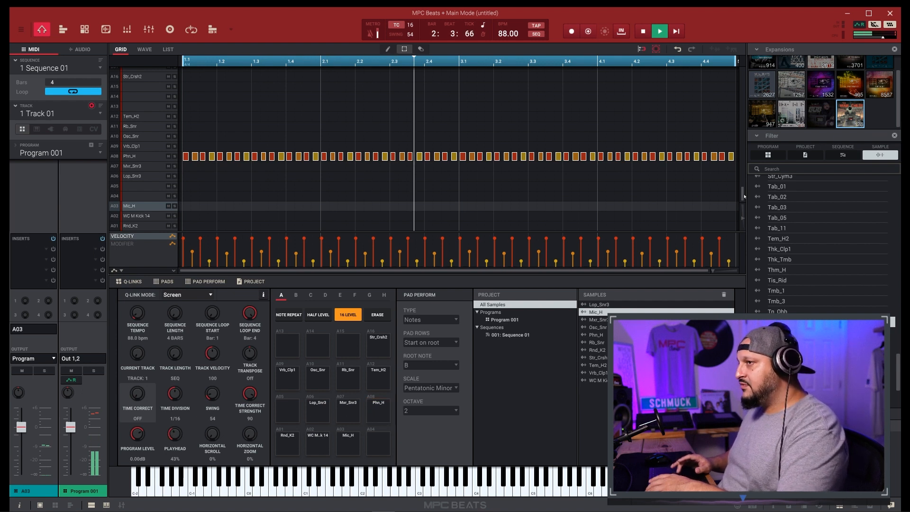
{"action": "key", "text": "space"}
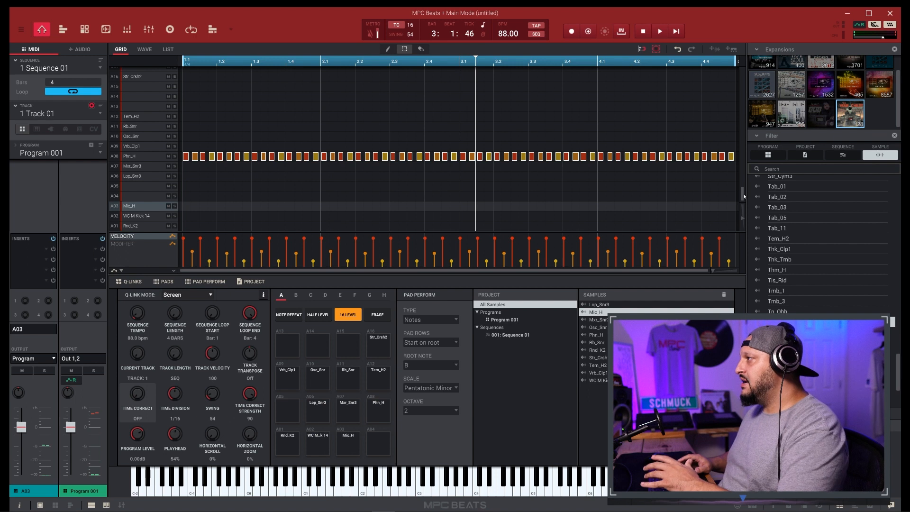
{"action": "key", "text": "space"}
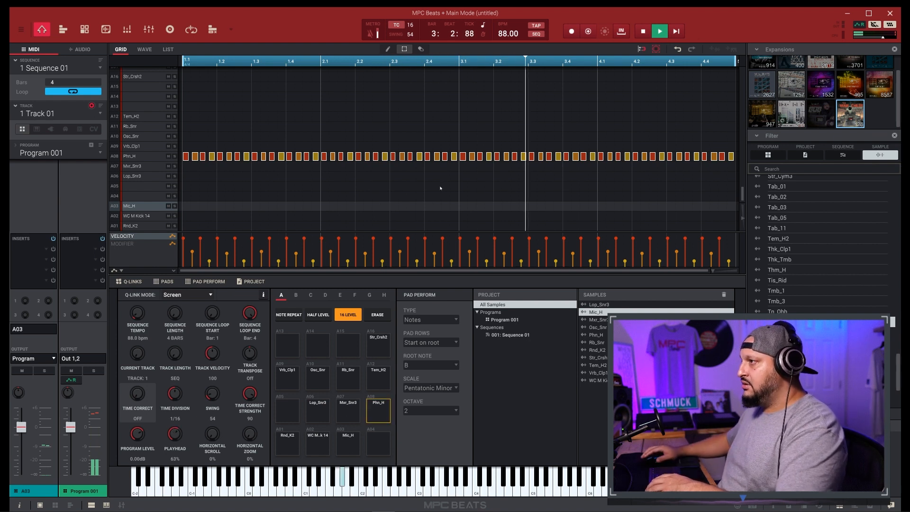
- Lower the velocities of the softer Phn_H notes and turn 16 Levels off
{"action": "left_click", "coordinate": [193, 255]}
{"action": "left_click", "coordinate": [193, 254]}
{"action": "left_click_drag", "start_coordinate": [192, 254], "coordinate": [193, 261]}
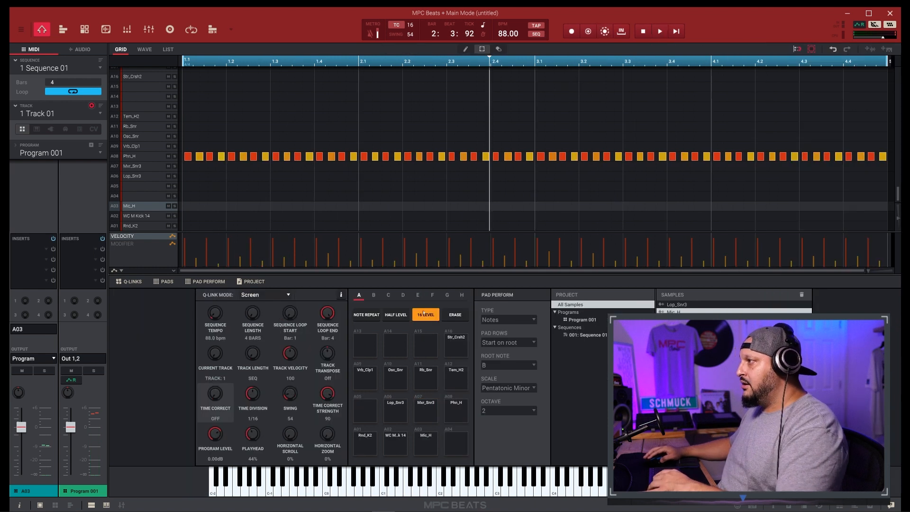
{"action": "left_click", "coordinate": [437, 314]}
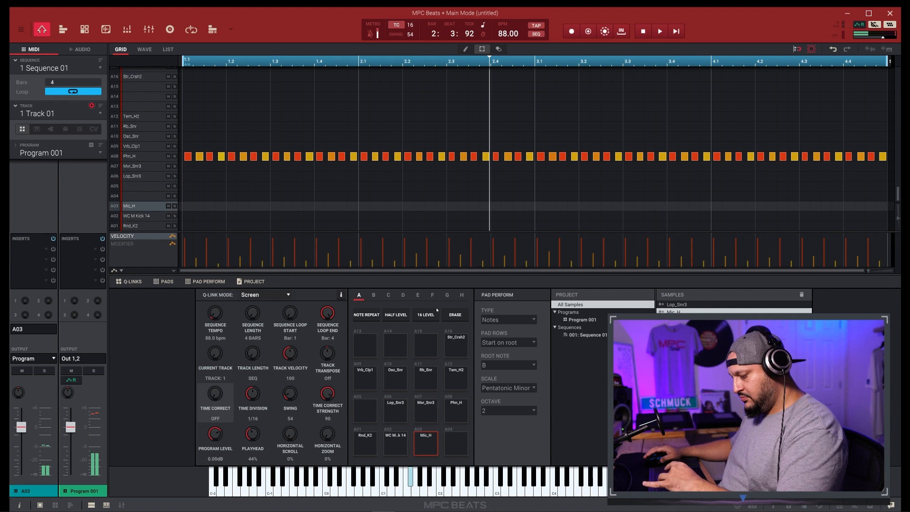
- Open the Deception Sample Pack in the file browser and audition its samples, trying Embryonic (1).mp3 together with the beat
{"action": "left_click", "coordinate": [870, 506]}
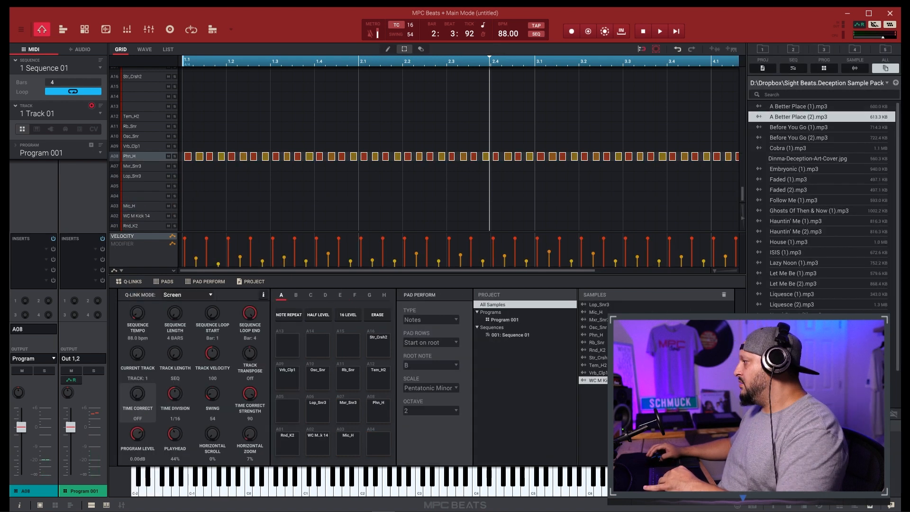
{"action": "left_click", "coordinate": [785, 235]}
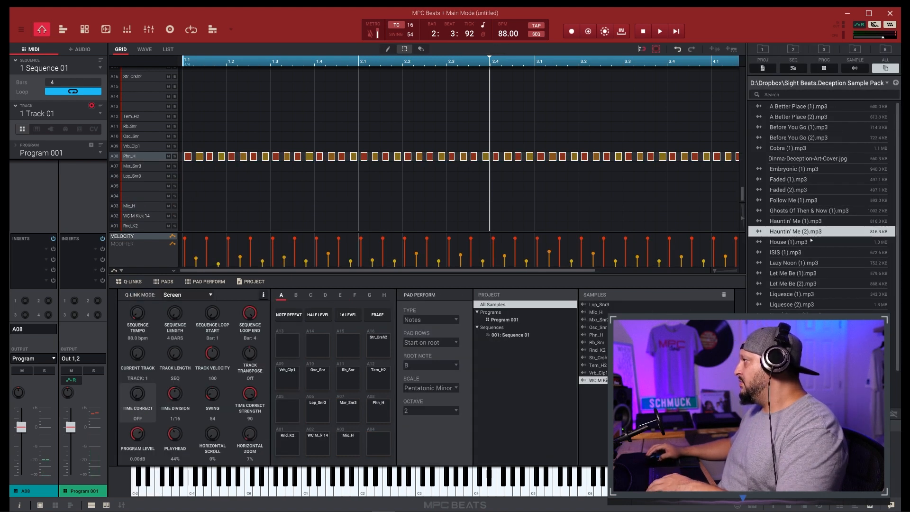
{"action": "left_click", "coordinate": [813, 273]}
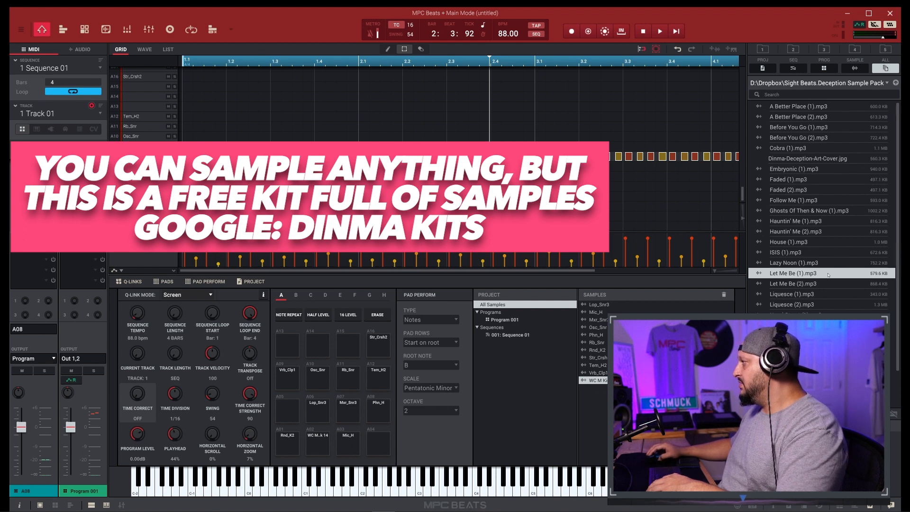
{"action": "left_click", "coordinate": [801, 200]}
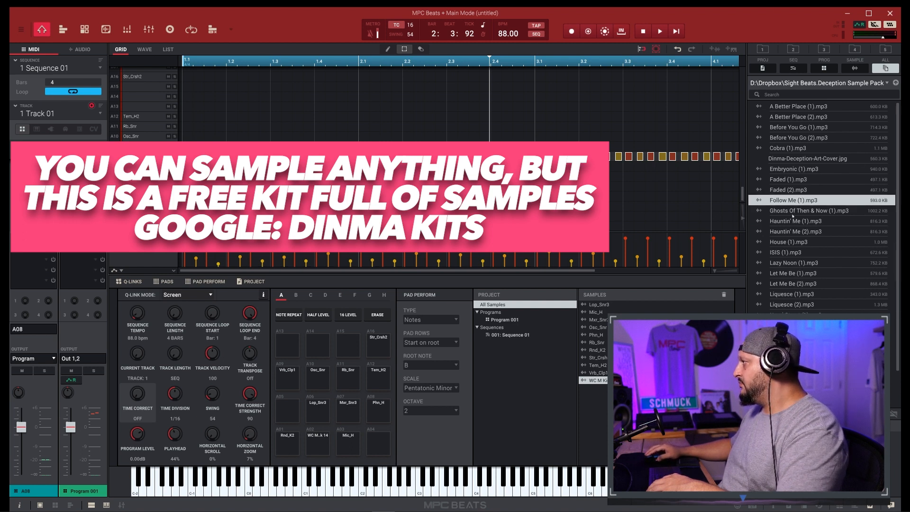
{"action": "left_click", "coordinate": [793, 169]}
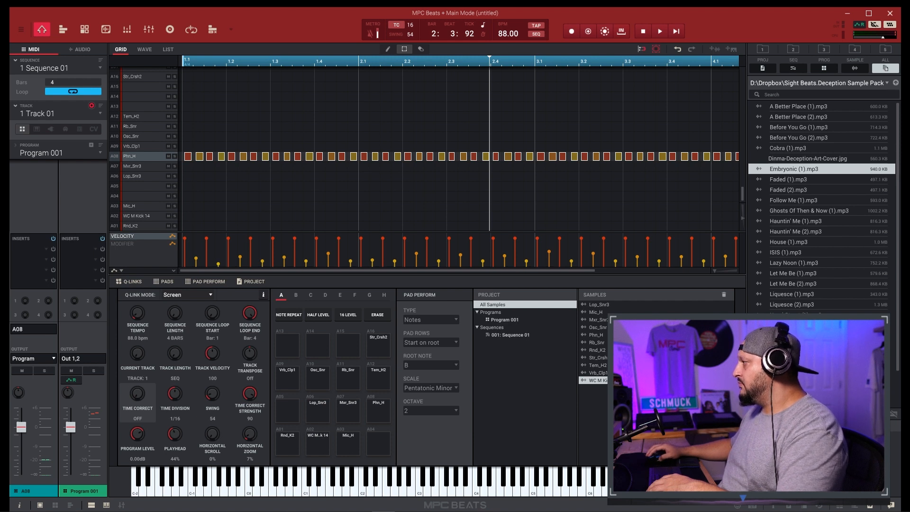
{"action": "key", "text": "space"}
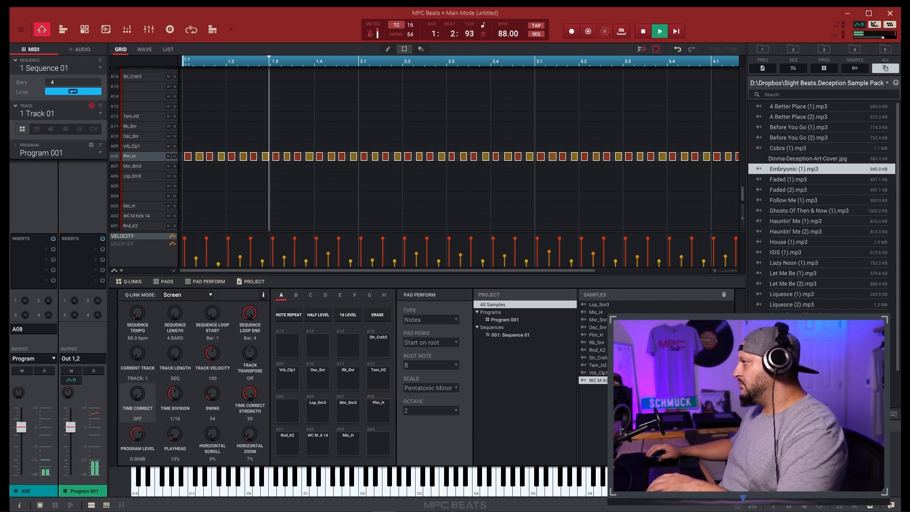
{"action": "key", "text": "space"}
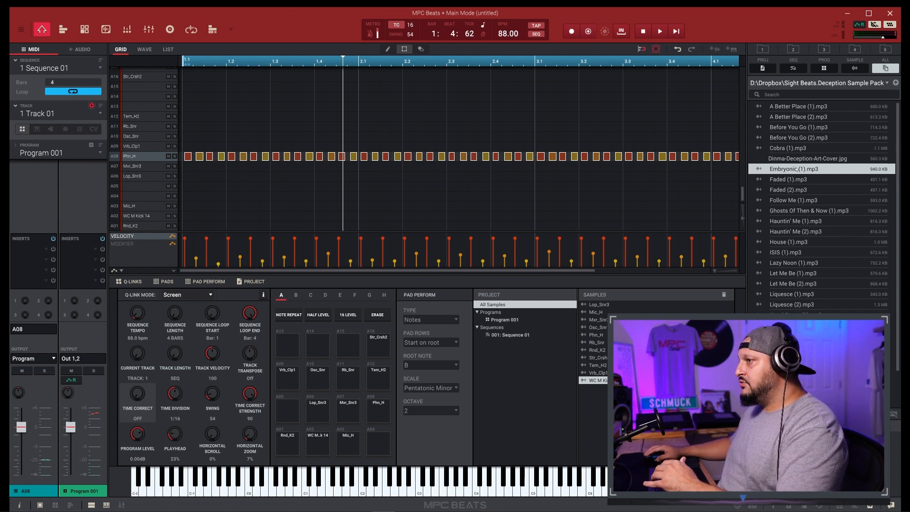
- Load Embryonic (1).mp3 onto pad A13 and lower the pad's level to 51
{"action": "left_click_drag", "start_coordinate": [800, 169], "coordinate": [287, 345]}
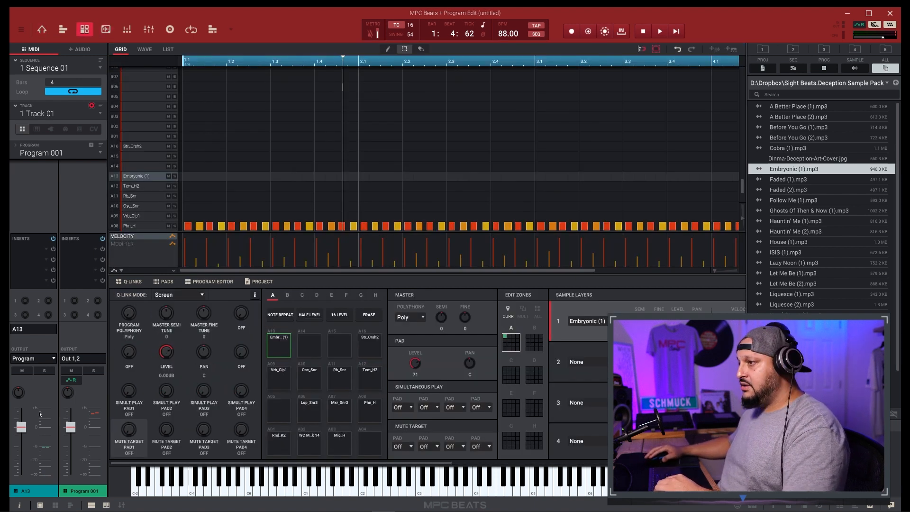
{"action": "left_click_drag", "start_coordinate": [21, 426], "coordinate": [20, 442]}
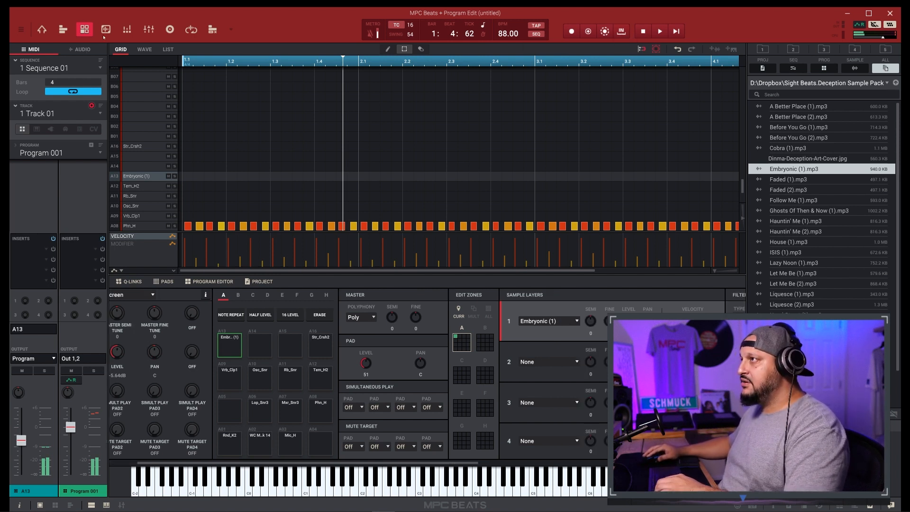
- Open the Embryonic (1) sample for manual chopping and mark slice points to the beat as it plays, making 32 slices
{"action": "left_click", "coordinate": [106, 31]}
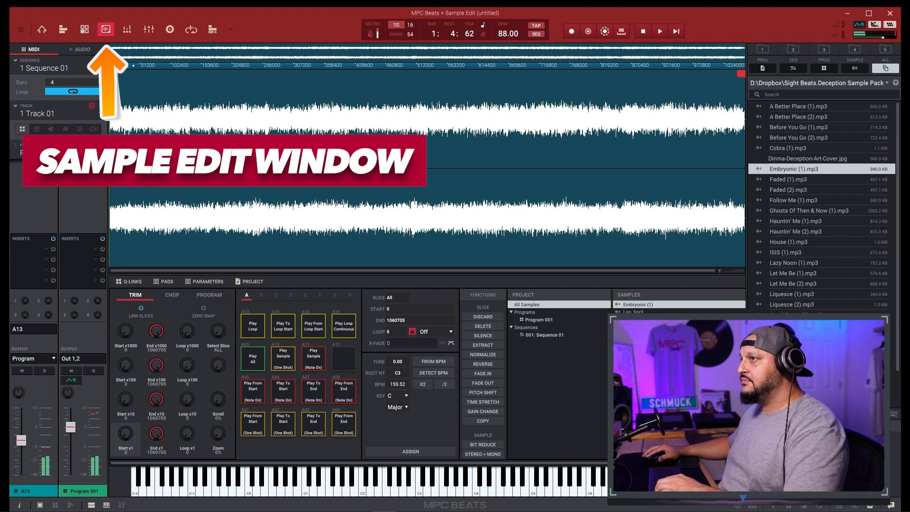
{"action": "left_click", "coordinate": [171, 294]}
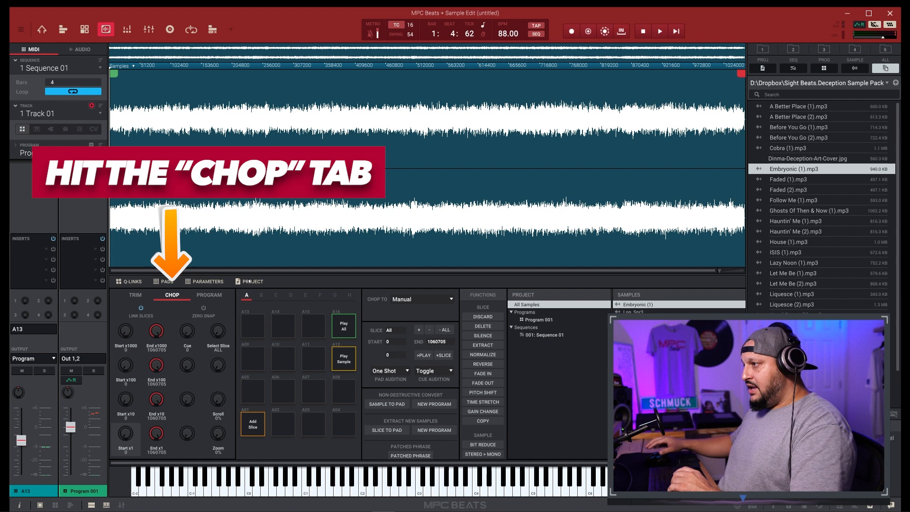
{"action": "key", "text": "z"}
{"action": "key", "text": "x"}
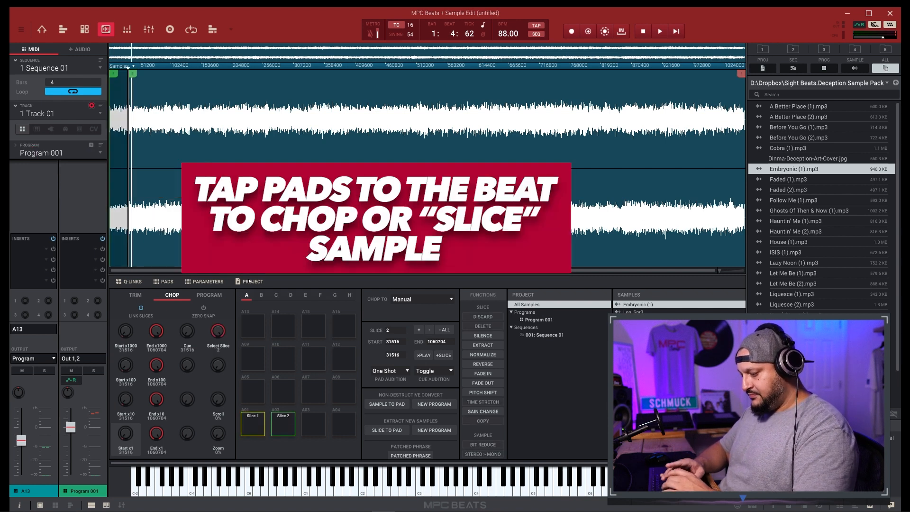
{"action": "key", "text": "c"}
{"action": "key", "text": "v"}
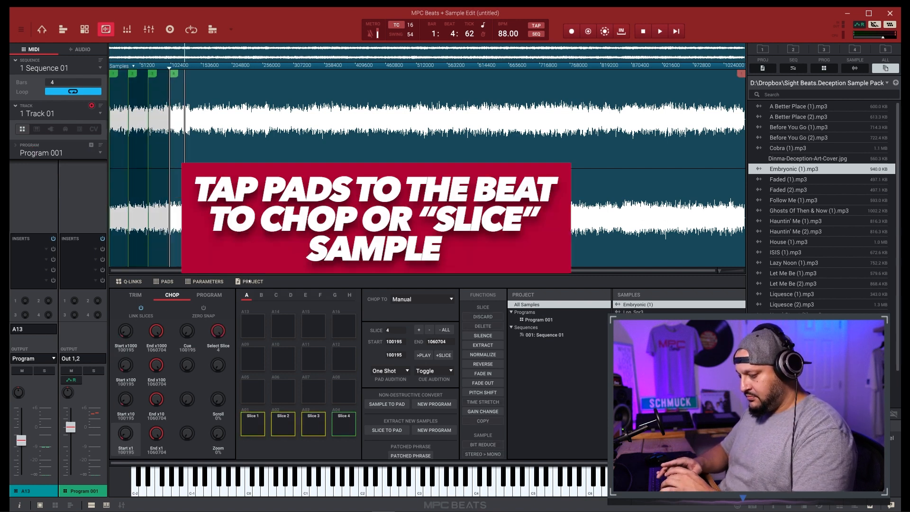
{"action": "key", "text": "a"}
{"action": "key", "text": "s"}
{"action": "key", "text": "d"}
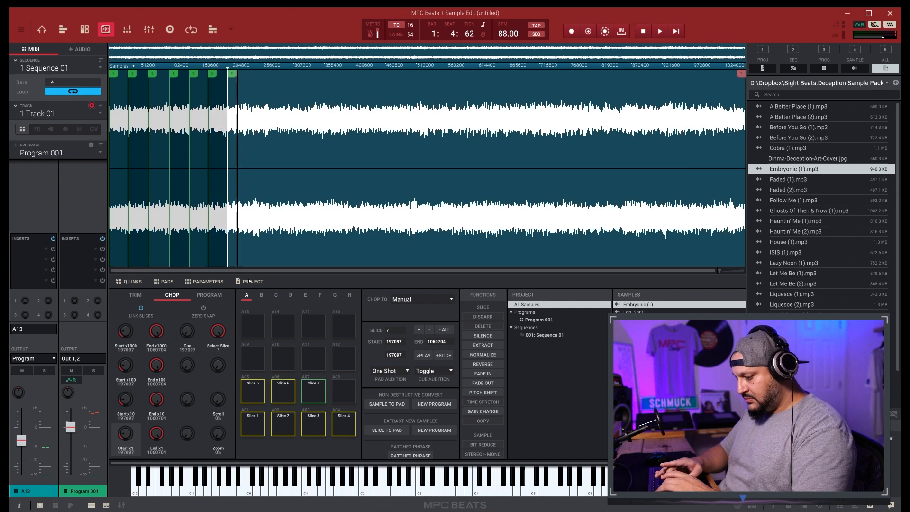
{"action": "key", "text": "f"}
{"action": "key", "text": "q"}
{"action": "key", "text": "w"}
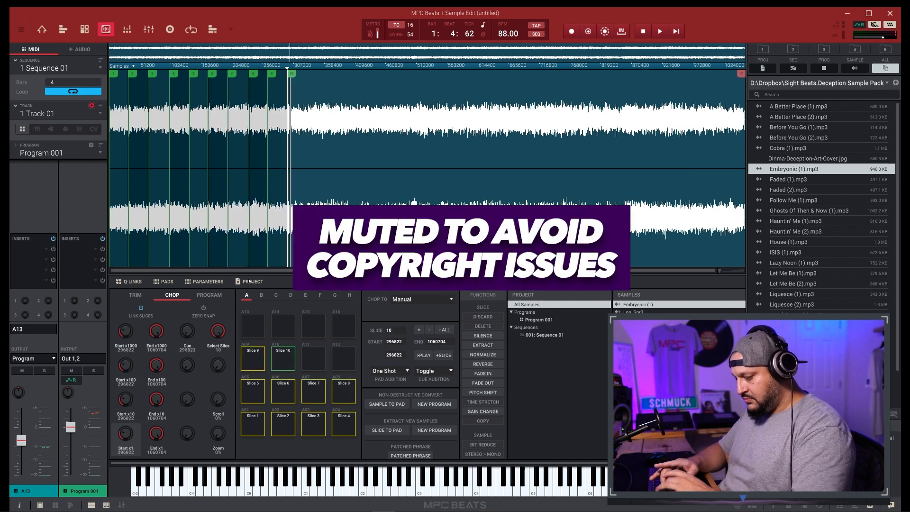
{"action": "key", "text": "e"}
{"action": "key", "text": "r"}
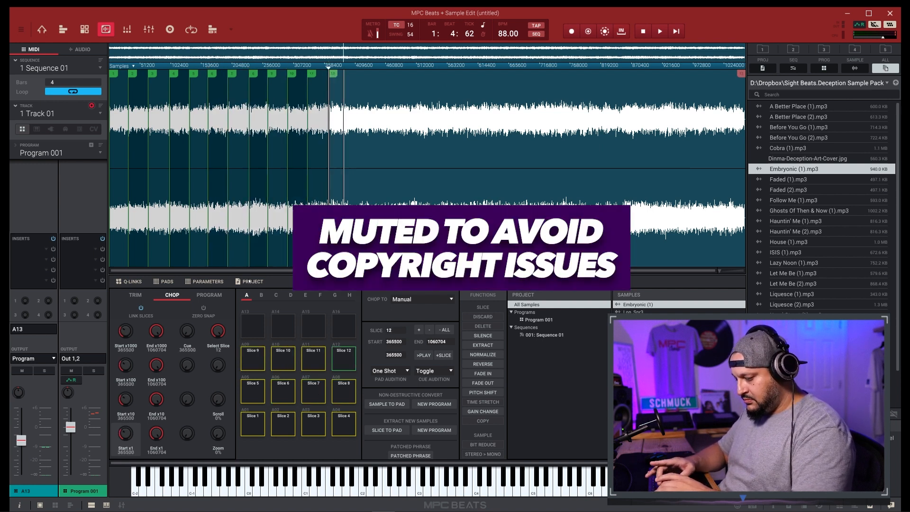
{"action": "key", "text": "1"}
{"action": "key", "text": "2"}
{"action": "key", "text": "3"}
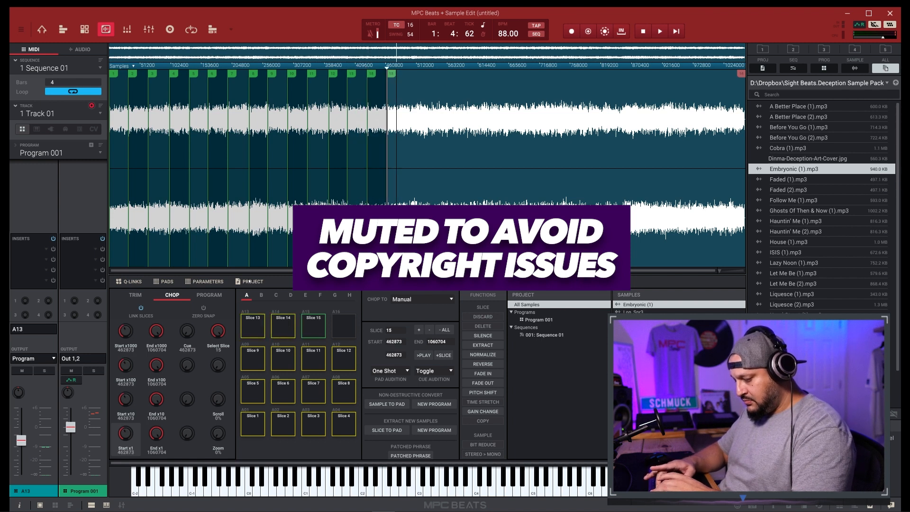
{"action": "key", "text": "4"}
{"action": "key", "text": "z"}
{"action": "key", "text": "x"}
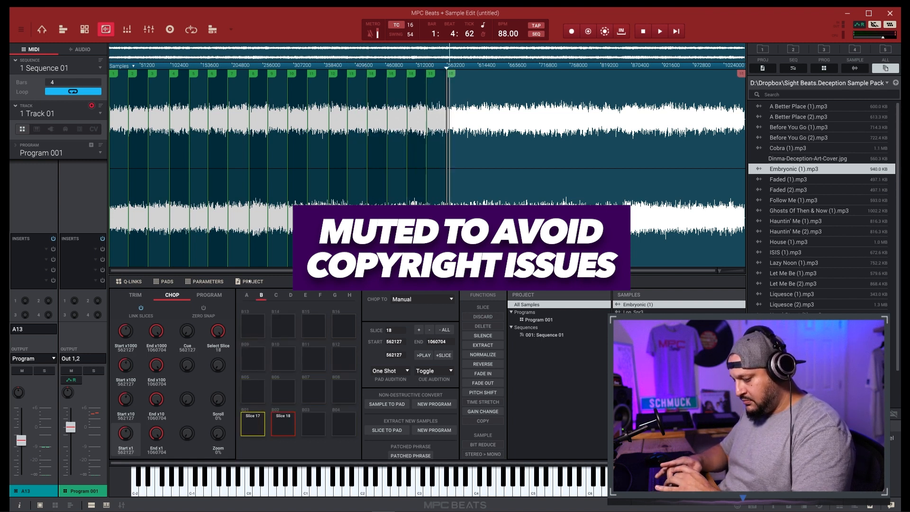
{"action": "key", "text": "c"}
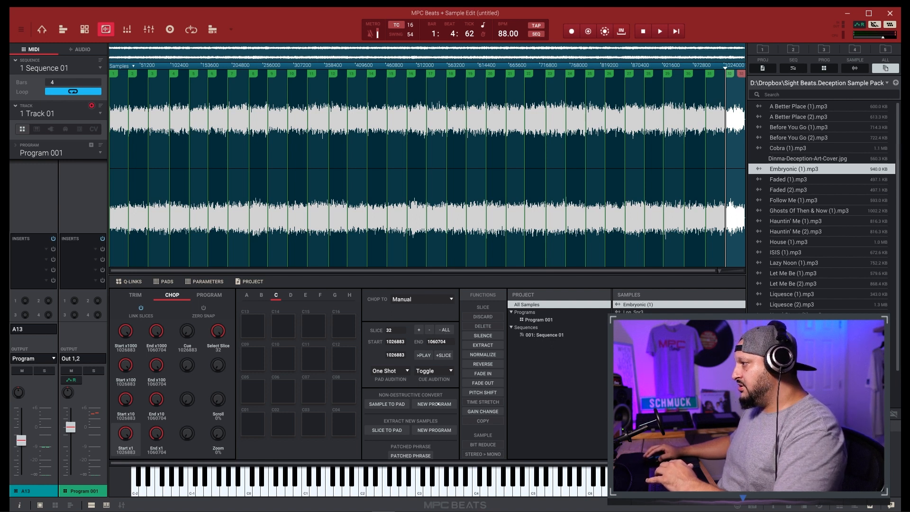
- Convert the slices to a new drum program with the slice type set to Pad Parameters
{"action": "left_click", "coordinate": [436, 405]}
{"action": "left_click", "coordinate": [482, 264]}
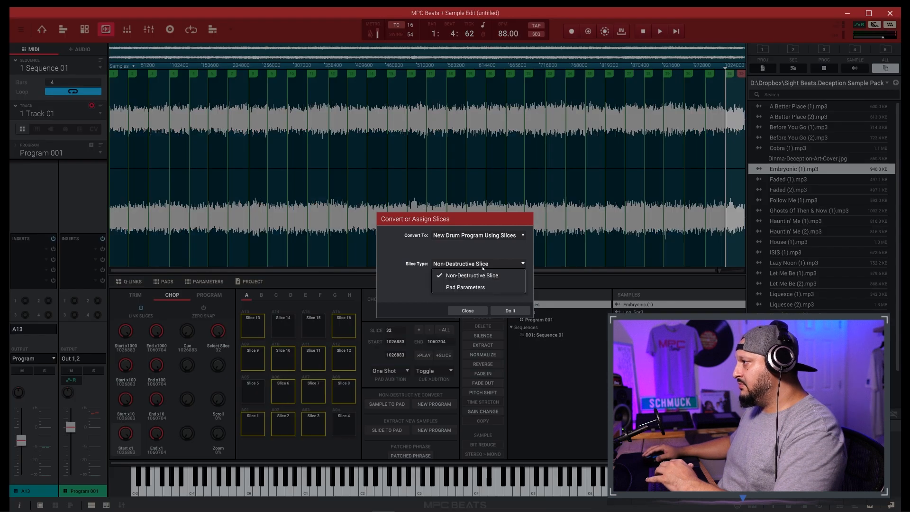
{"action": "left_click", "coordinate": [468, 288]}
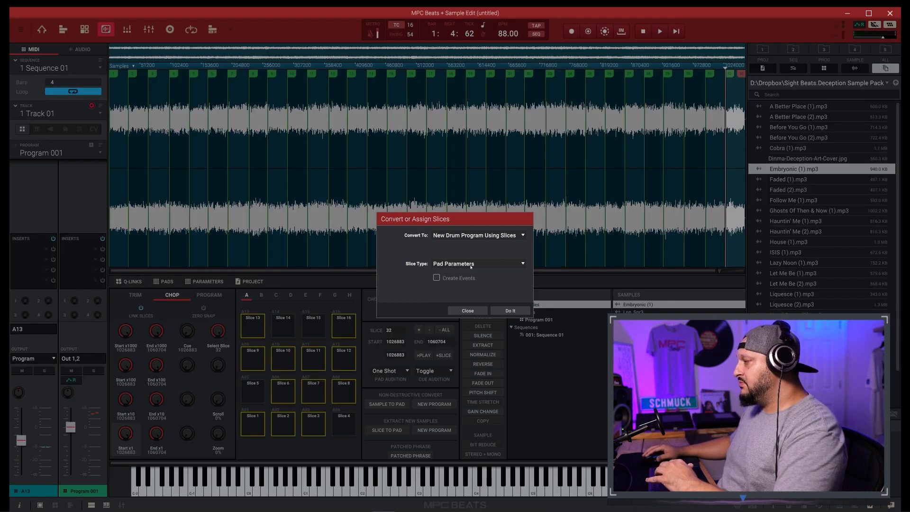
{"action": "left_click", "coordinate": [509, 310]}
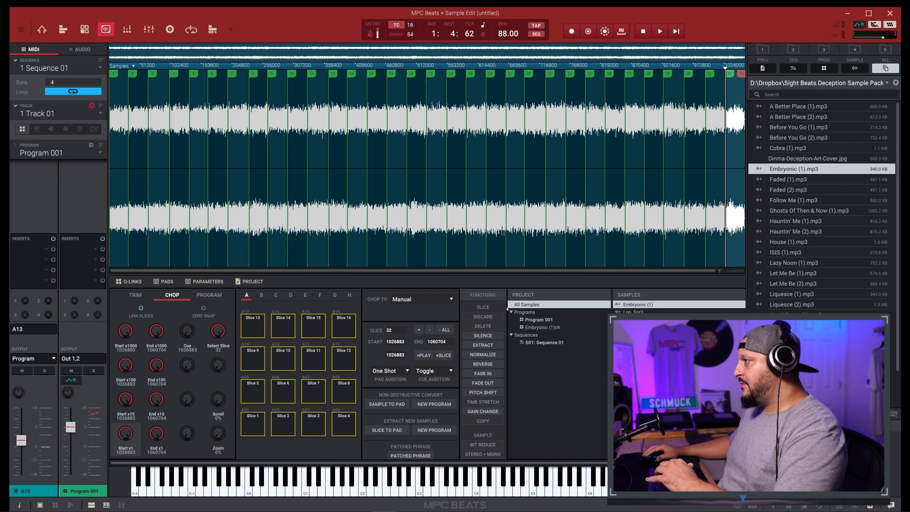
- Switch to unused track 5 in main mode and assign the Embryonic (1)ch program to it
{"action": "left_click", "coordinate": [56, 115]}
{"action": "mouse_move", "coordinate": [102, 196]}
{"action": "left_click", "coordinate": [123, 135]}
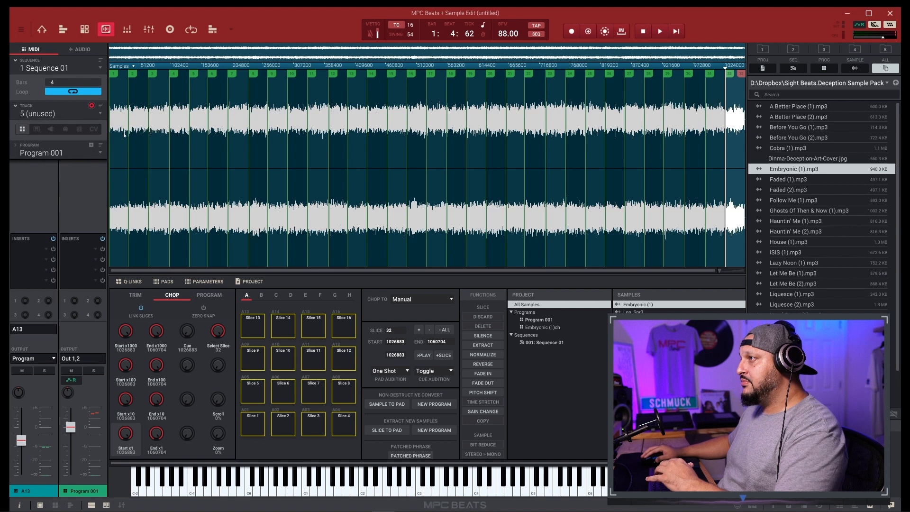
{"action": "left_click", "coordinate": [42, 29]}
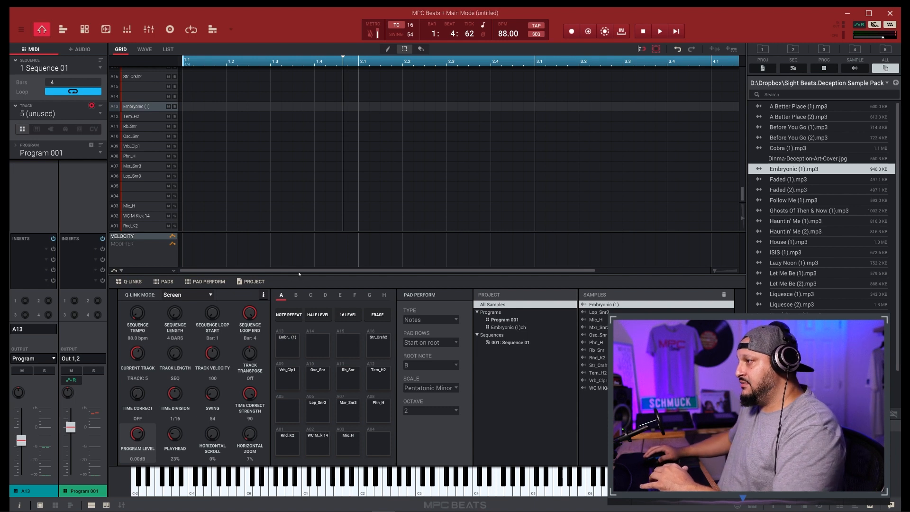
{"action": "left_click", "coordinate": [59, 153]}
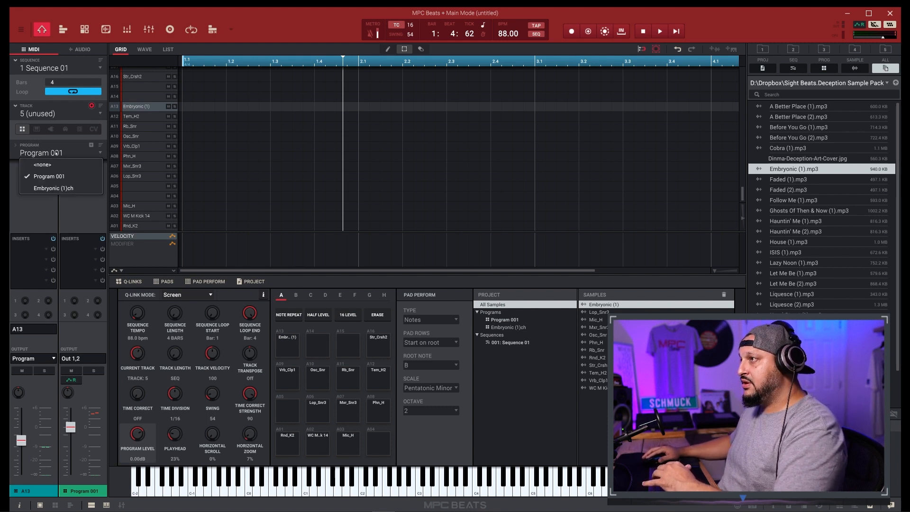
{"action": "left_click", "coordinate": [45, 189]}
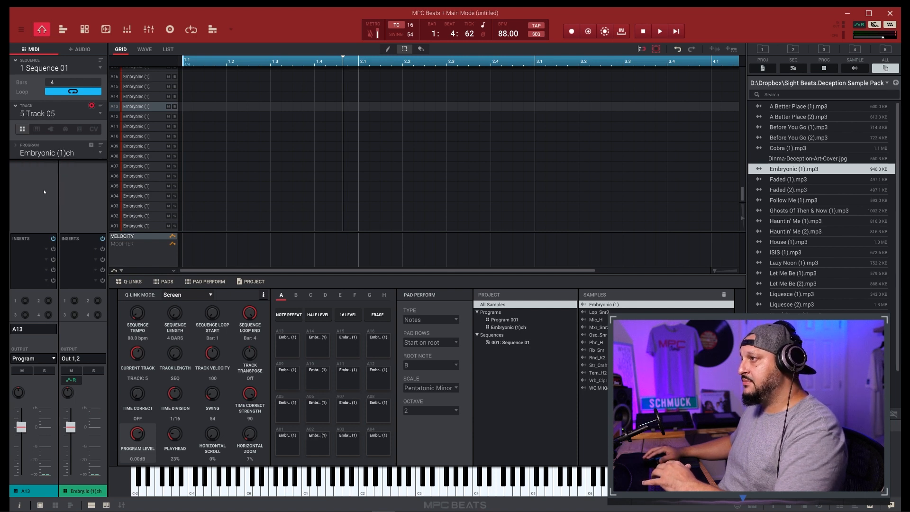
- With swing at 53, record the pad bank B slices in ascending order, one per beat, and lower the sample program's level slightly
{"action": "left_click", "coordinate": [297, 295]}
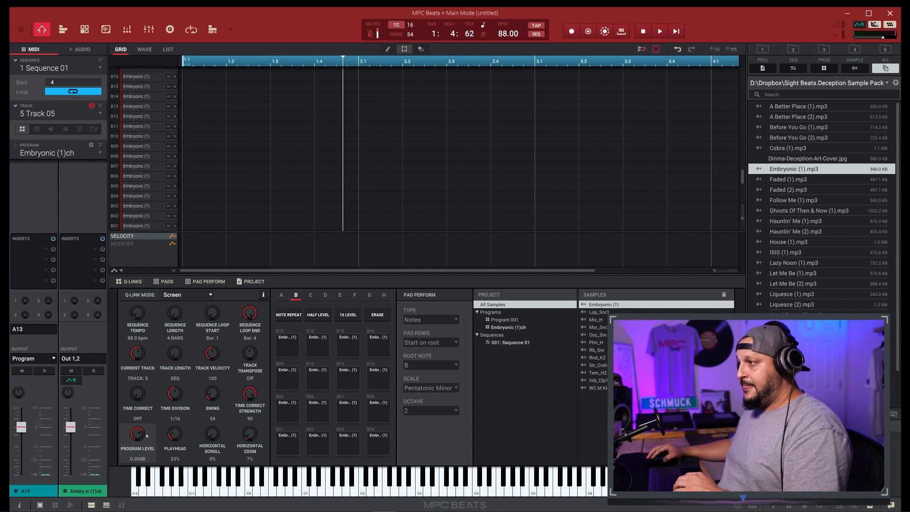
{"action": "left_click_drag", "start_coordinate": [215, 394], "coordinate": [216, 398]}
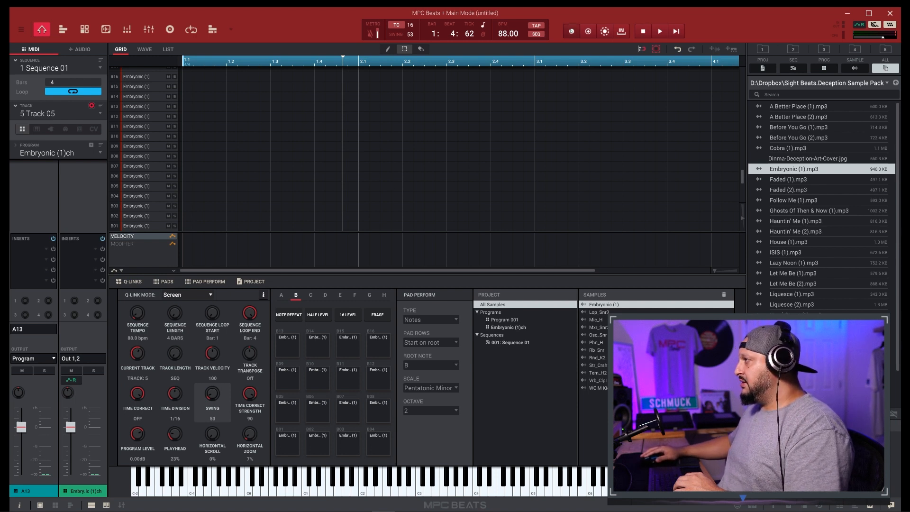
{"action": "left_click", "coordinate": [675, 30]}
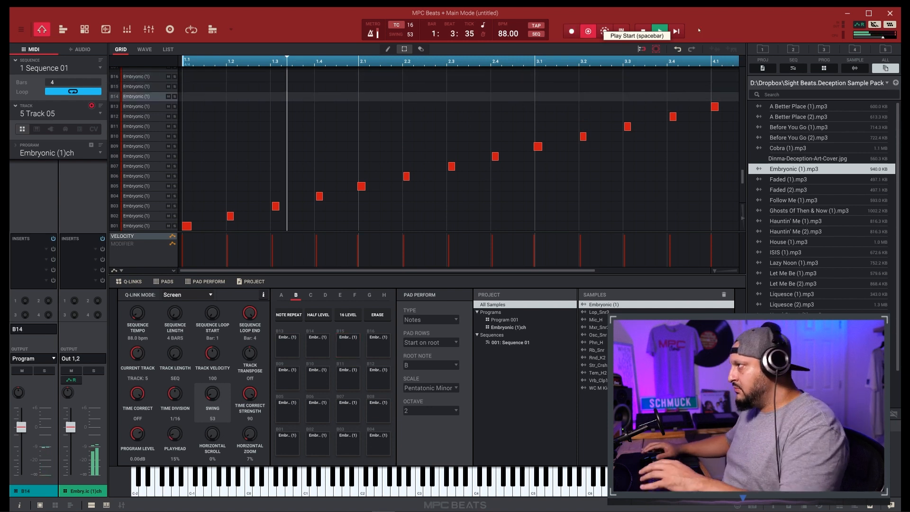
{"action": "left_click", "coordinate": [588, 31]}
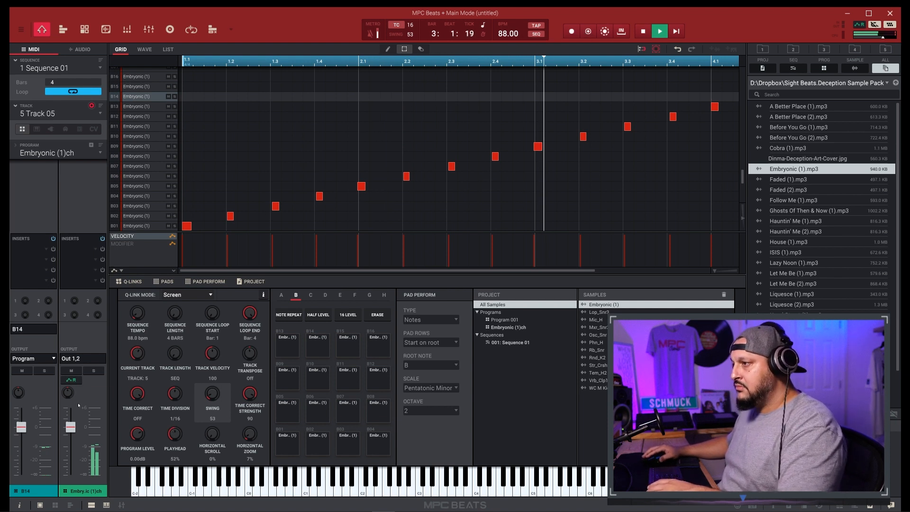
{"action": "left_click_drag", "start_coordinate": [71, 427], "coordinate": [75, 436]}
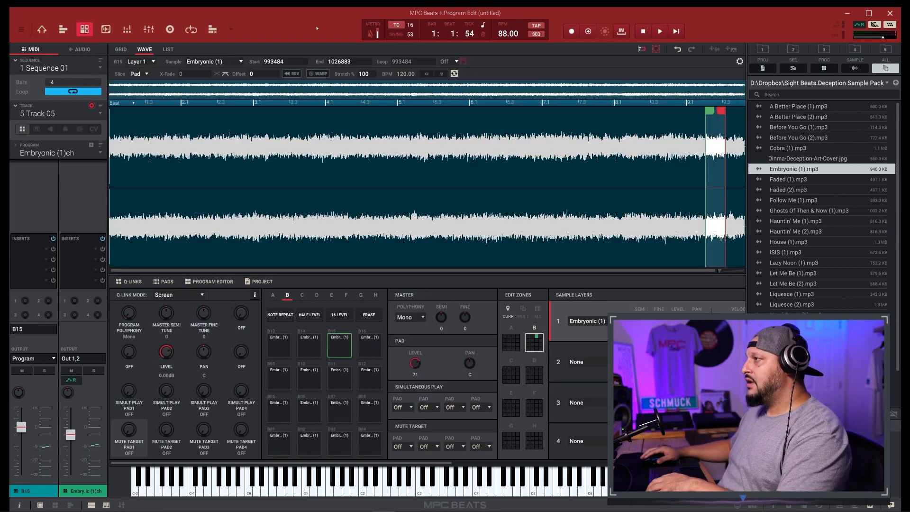
- Select unused track 6 and make it a plugin track running TubeSynth
{"action": "left_click", "coordinate": [47, 114]}
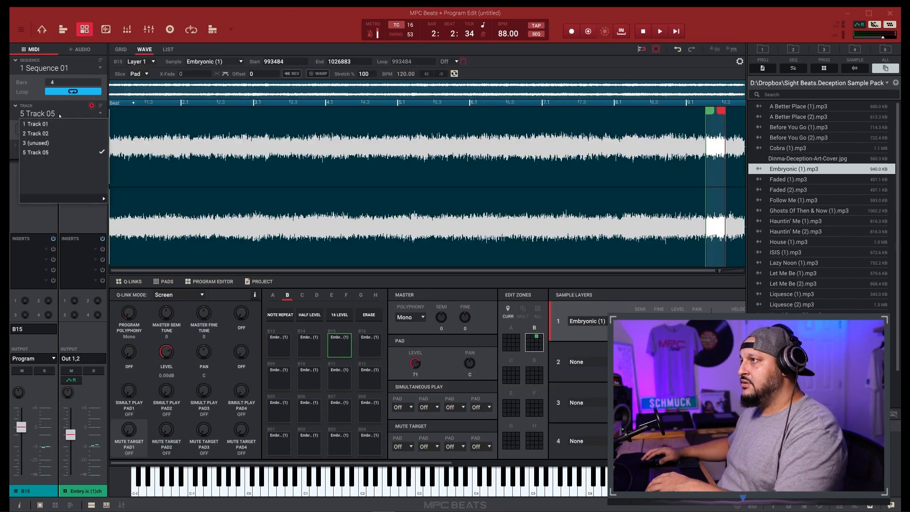
{"action": "mouse_move", "coordinate": [94, 199]}
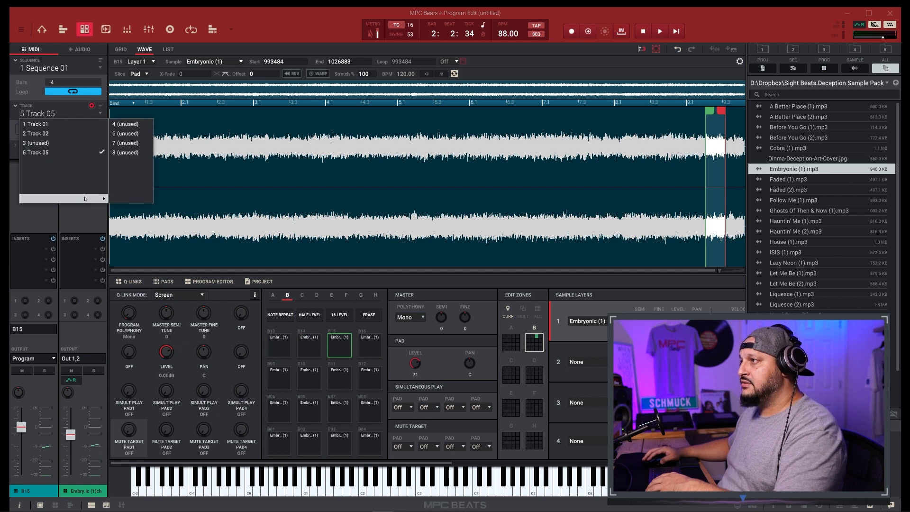
{"action": "left_click", "coordinate": [128, 133]}
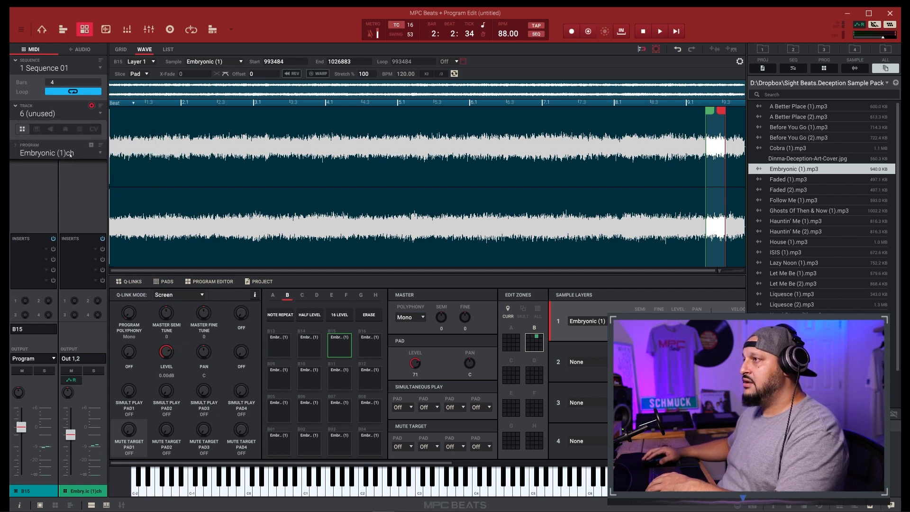
{"action": "left_click", "coordinate": [51, 129]}
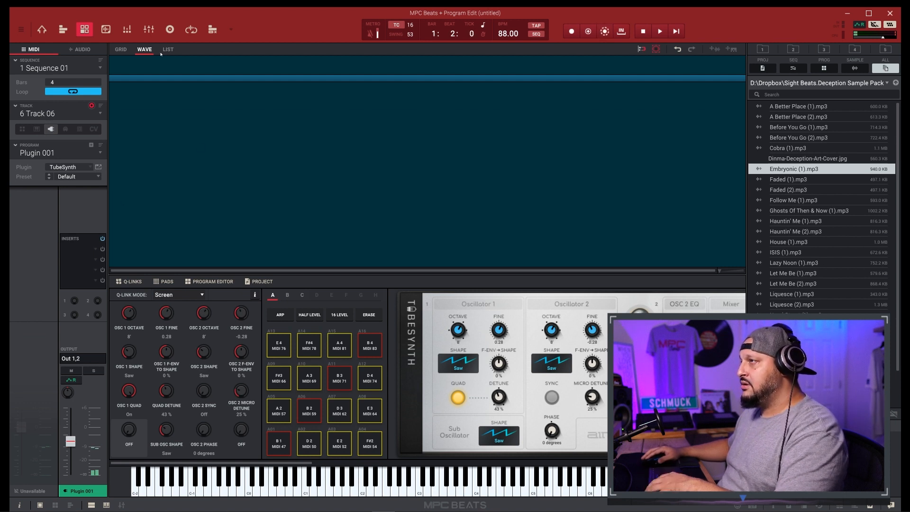
- Try to enable 16 Levels for the plugin pads in main mode and play the sequence to test notes against it
{"action": "left_click", "coordinate": [40, 31]}
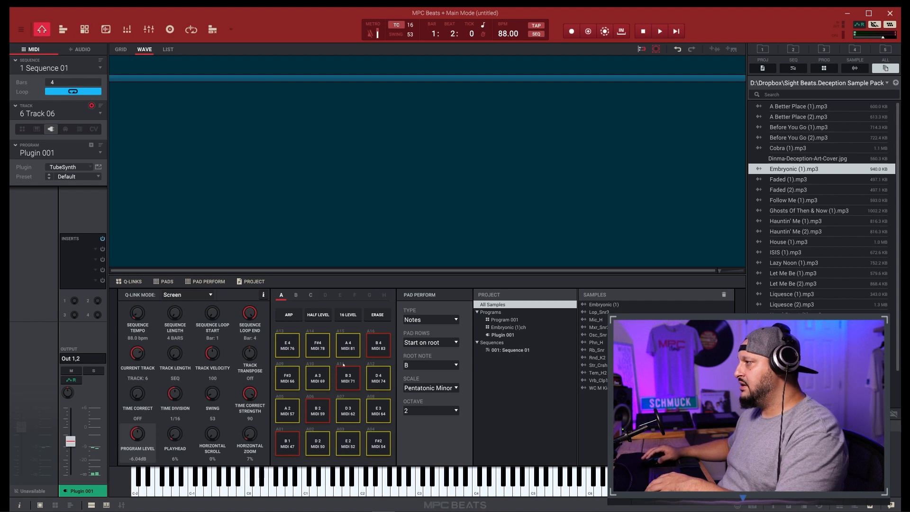
{"action": "left_click", "coordinate": [353, 314]}
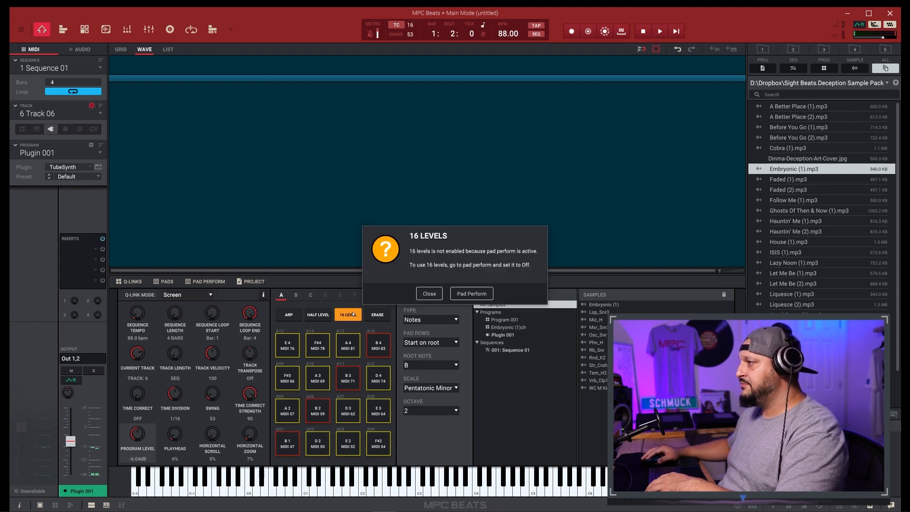
{"action": "left_click", "coordinate": [471, 294]}
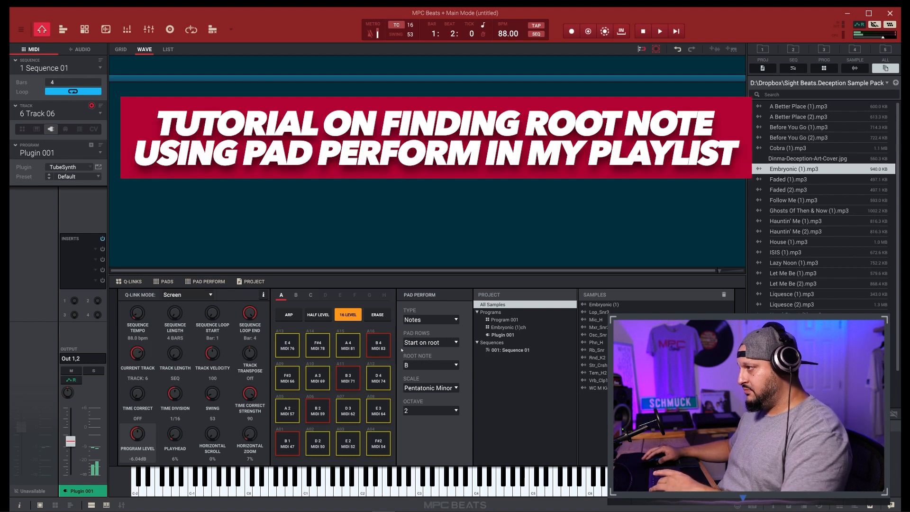
{"action": "key", "text": "space"}
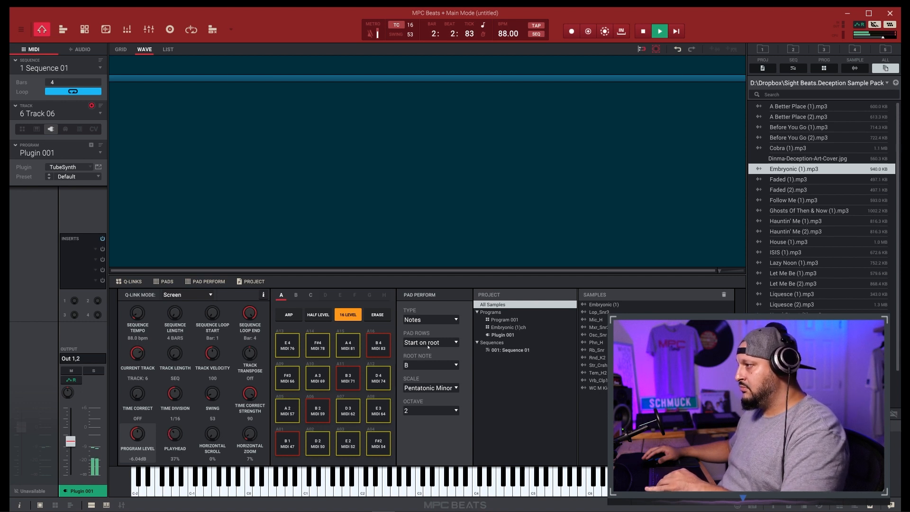
{"action": "key", "text": "space"}
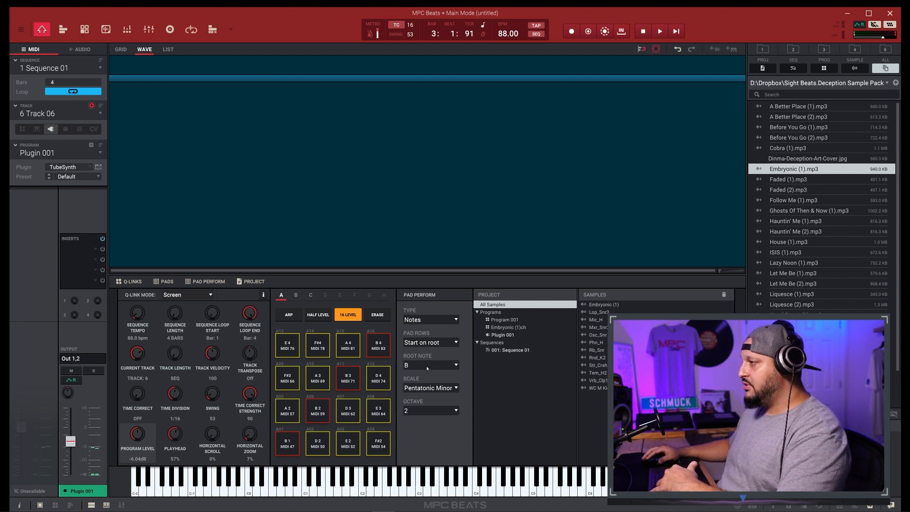
- Set the Pad Perform scale to Harmonic Minor and play the sequence to test the scale's notes against the sample
{"action": "left_click", "coordinate": [448, 389]}
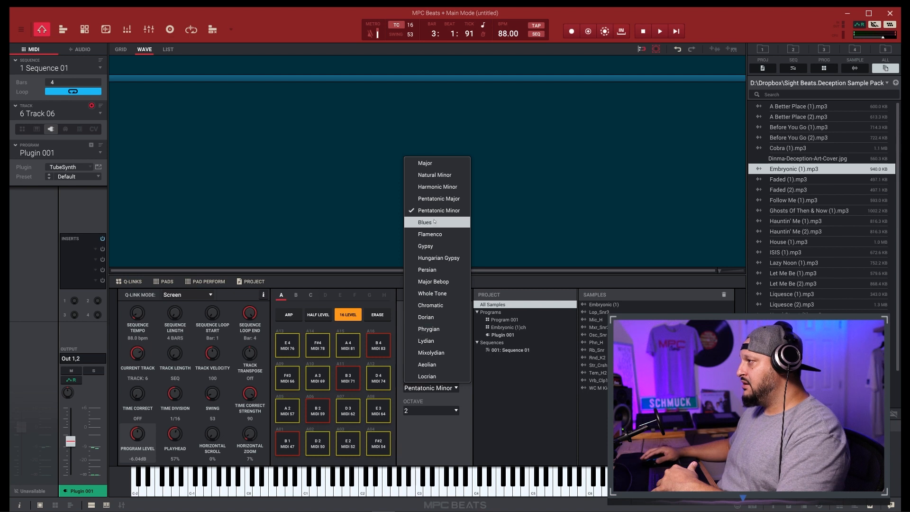
{"action": "left_click", "coordinate": [436, 186]}
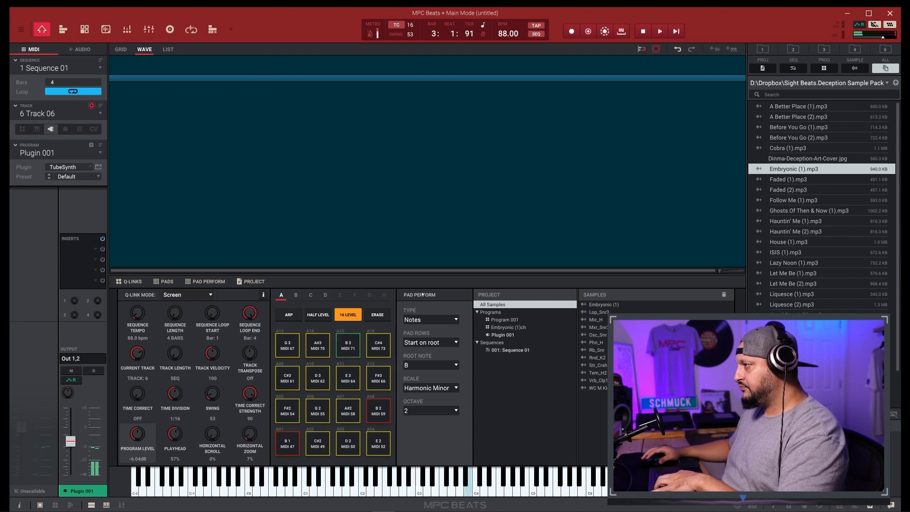
{"action": "key", "text": "space"}
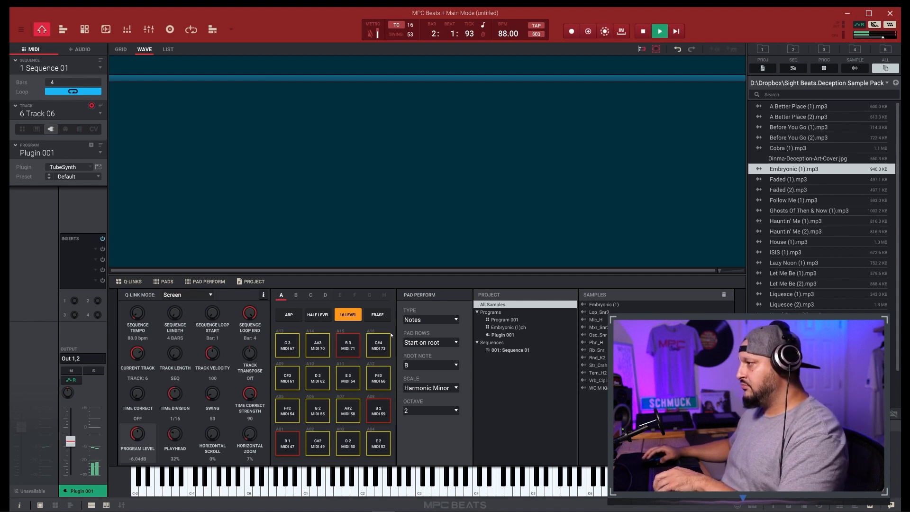
{"action": "key", "text": "space"}
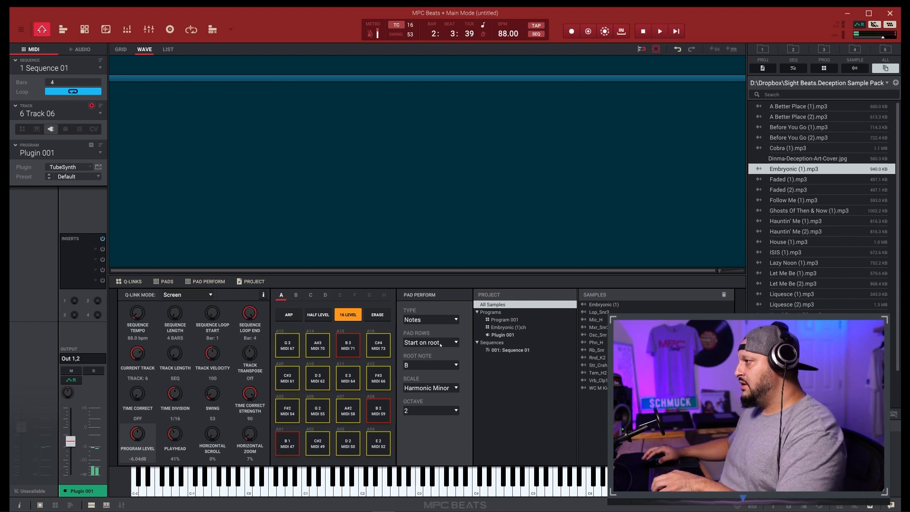
- Set the Pad Perform scale to Pentatonic Minor, keeping root note B and octave 2, and audition the lowest root pad
{"action": "left_click", "coordinate": [433, 388]}
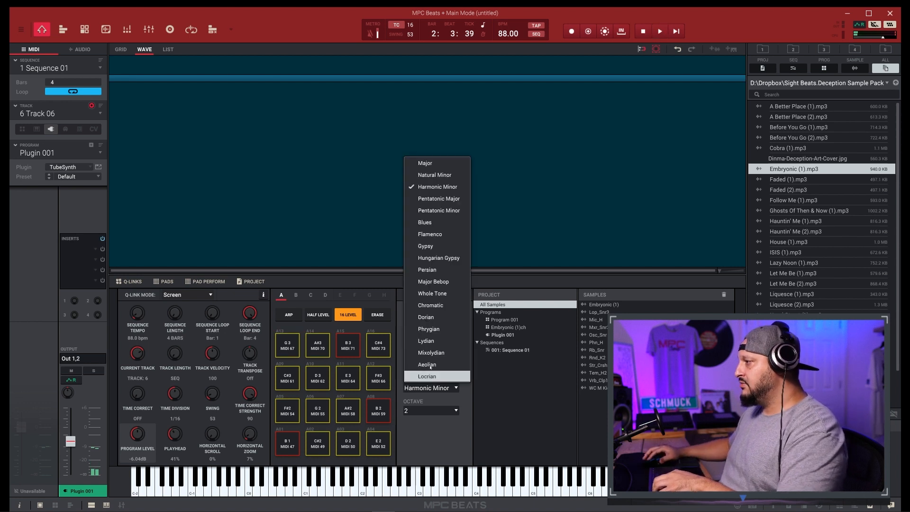
{"action": "left_click", "coordinate": [431, 211]}
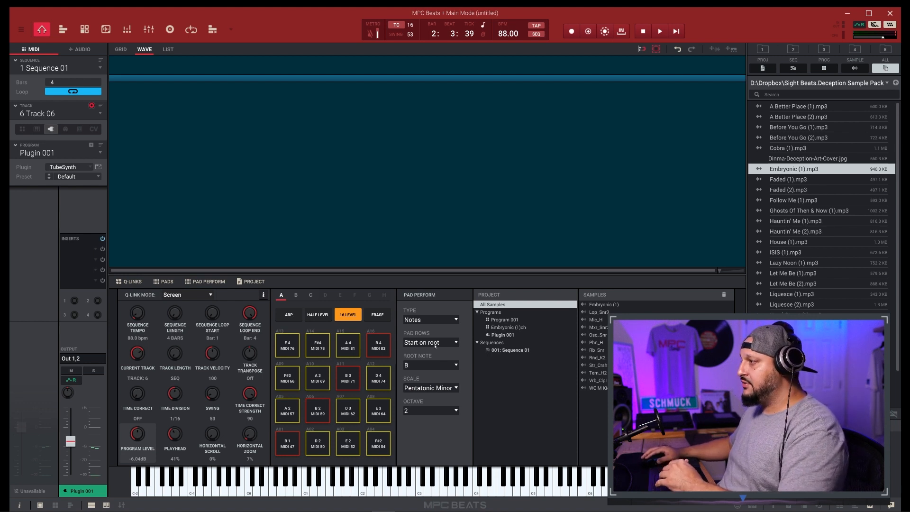
{"action": "left_click", "coordinate": [429, 388]}
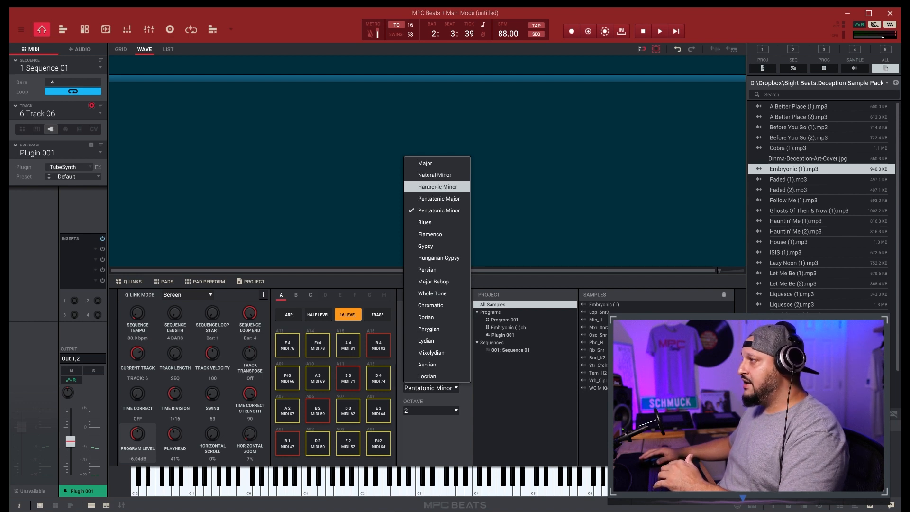
{"action": "left_click", "coordinate": [437, 211]}
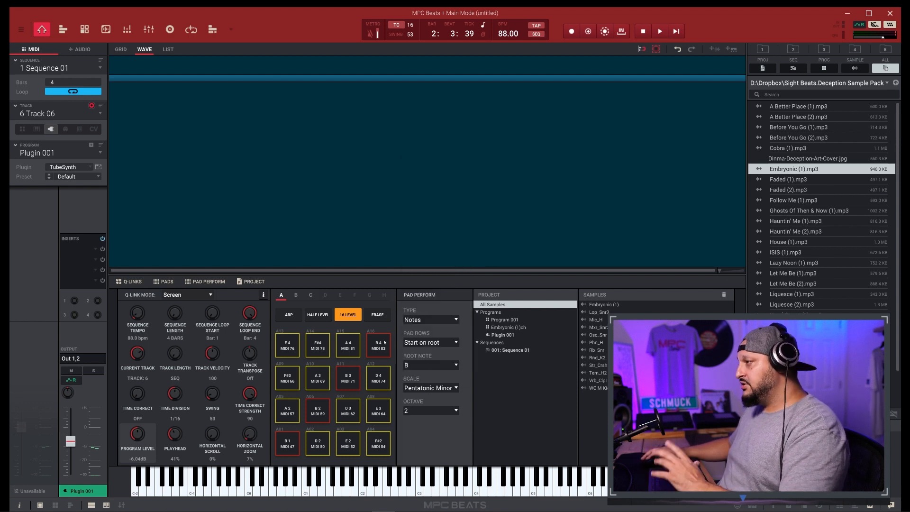
{"action": "left_click", "coordinate": [433, 411]}
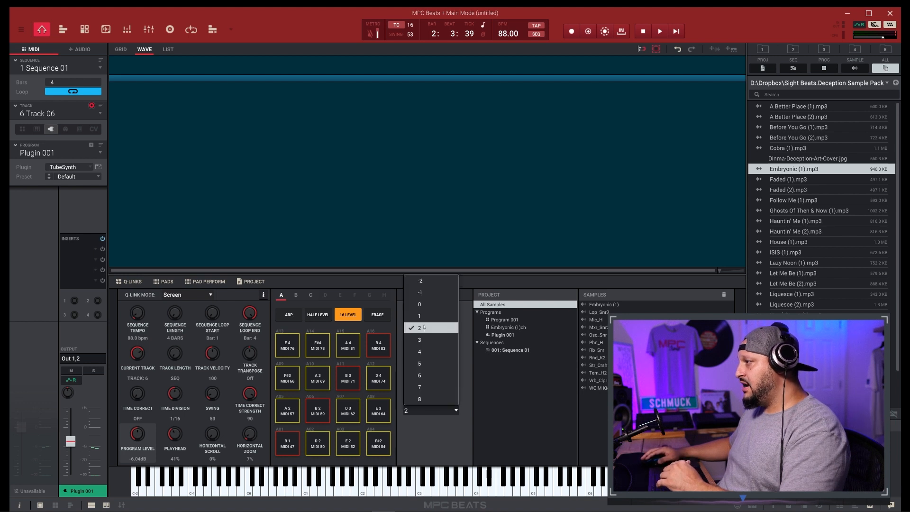
{"action": "left_click", "coordinate": [378, 354]}
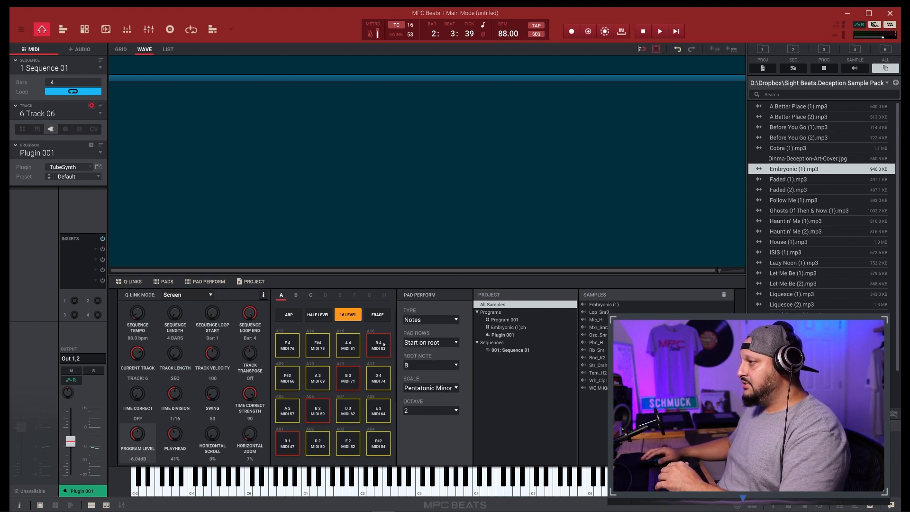
{"action": "left_click", "coordinate": [297, 436]}
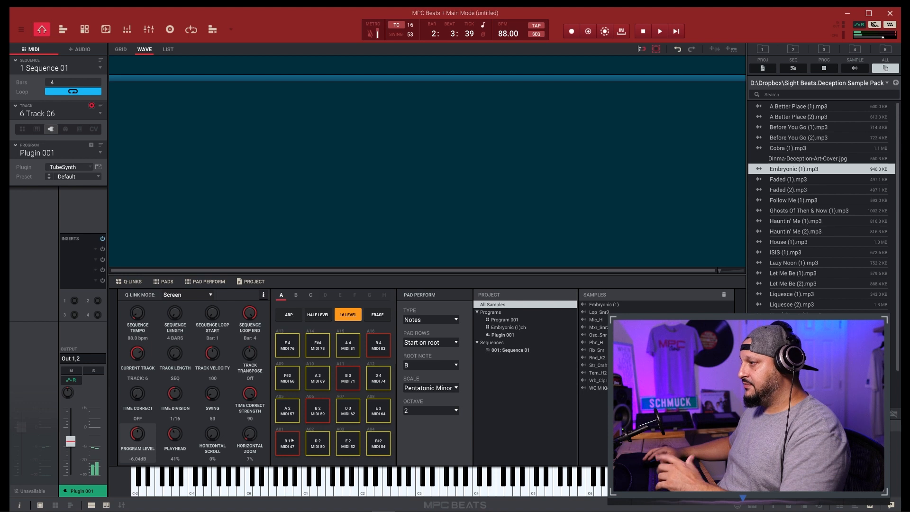
- Load the Hands In The AIR lead preset in TubeSynth and lower the program level to -9.62 dB
{"action": "left_click", "coordinate": [98, 178]}
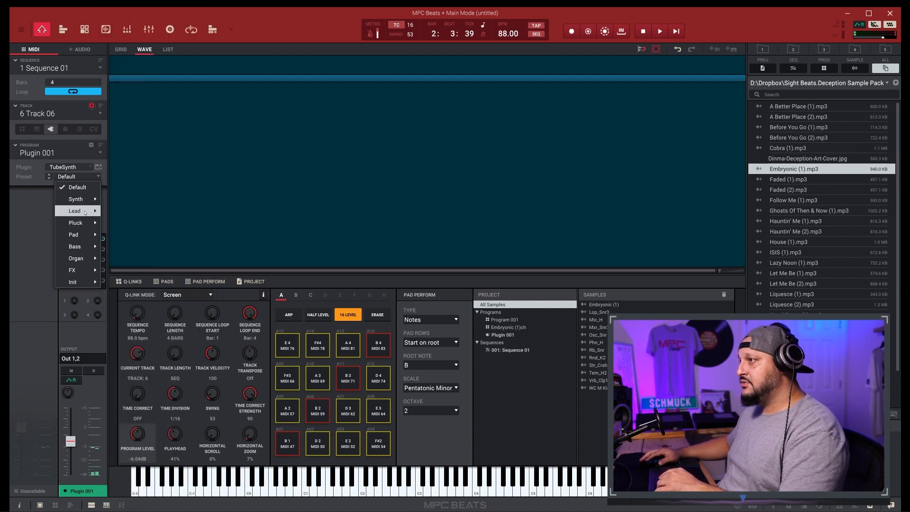
{"action": "mouse_move", "coordinate": [85, 212]}
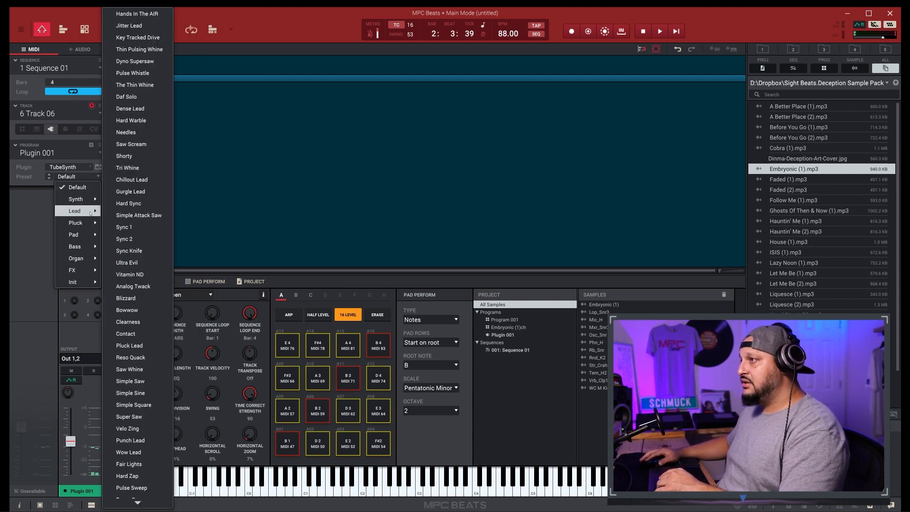
{"action": "left_click", "coordinate": [132, 15]}
{"action": "left_click_drag", "start_coordinate": [70, 441], "coordinate": [70, 448]}
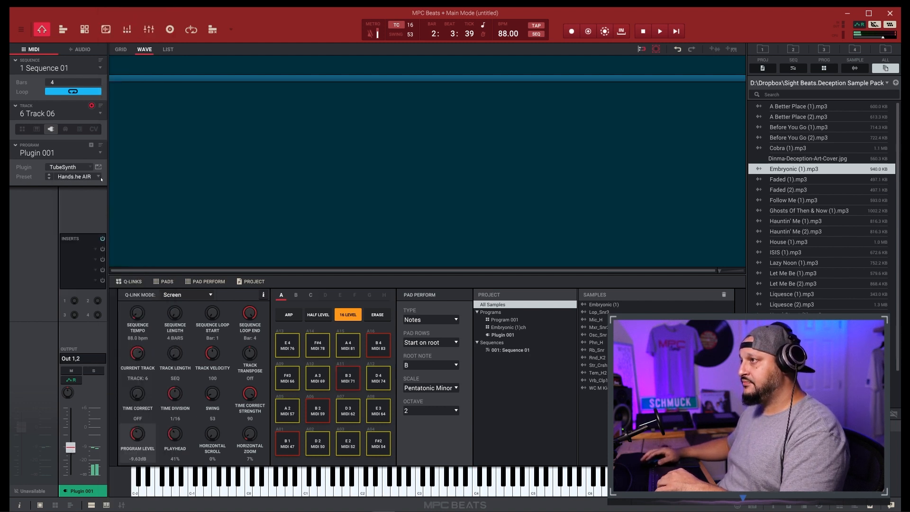
- Switch TubeSynth to the Jitter Lead preset, test it against the sequence and set the program level to -4.13 dB
{"action": "left_click", "coordinate": [49, 180]}
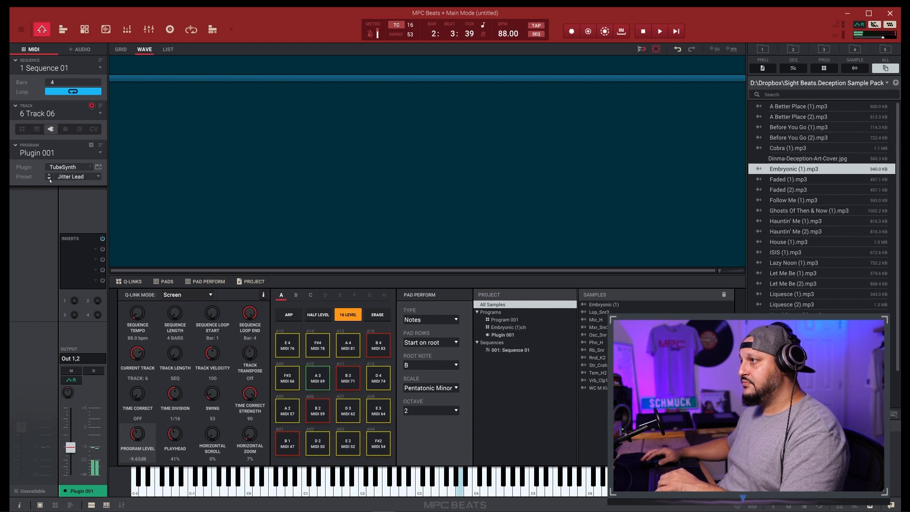
{"action": "key", "text": "space"}
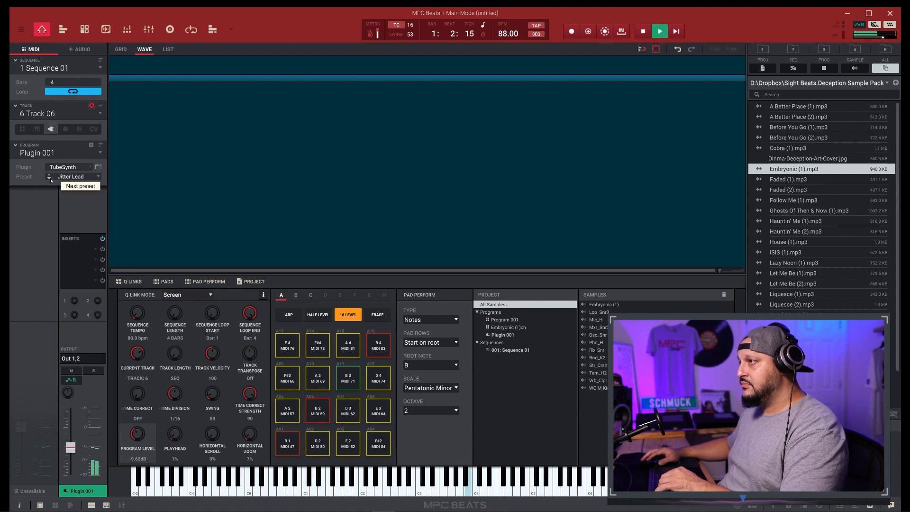
{"action": "left_click_drag", "start_coordinate": [71, 447], "coordinate": [70, 436]}
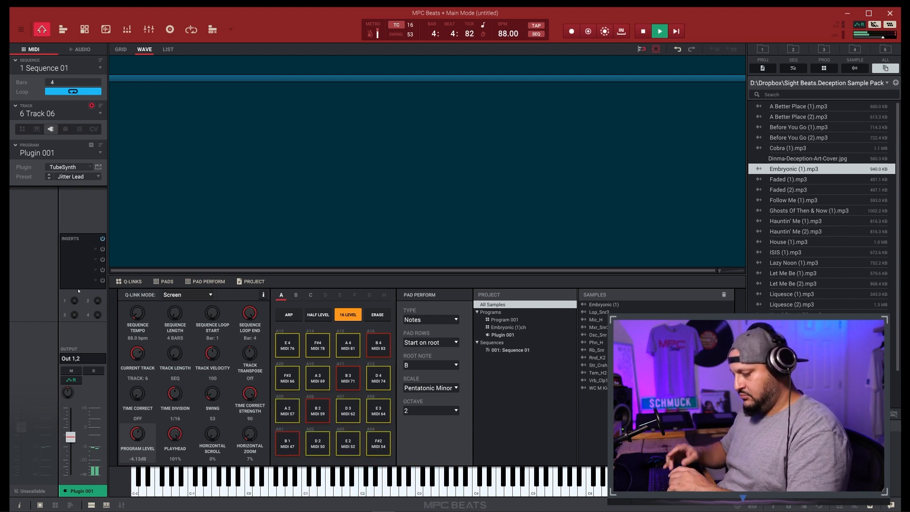
{"action": "key", "text": "space"}
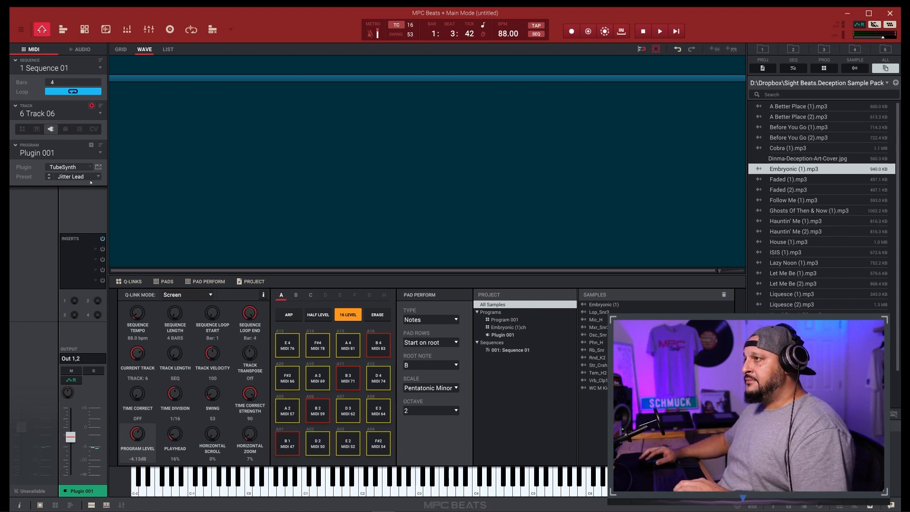
- Step TubeSynth through the Key Tracked Drive and Thin Pulsing Whine presets, testing each against the playing sequence
{"action": "left_click", "coordinate": [49, 178]}
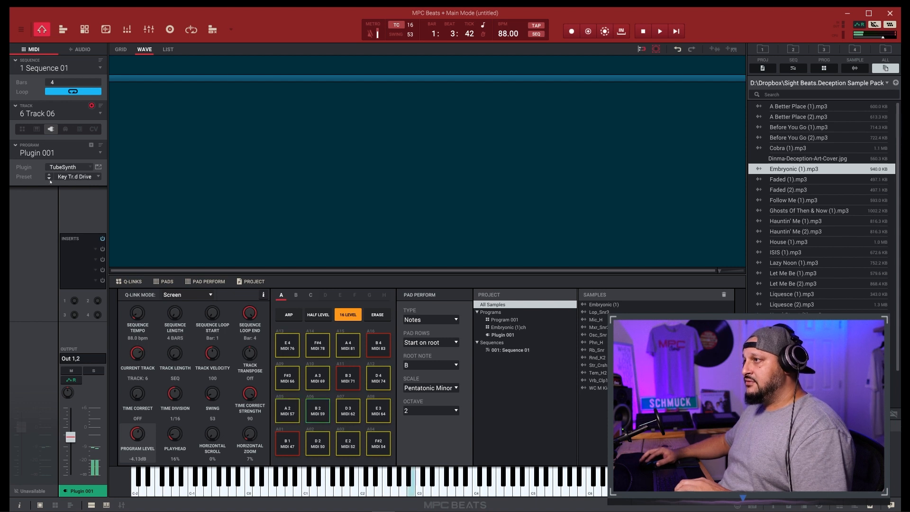
{"action": "key", "text": "space"}
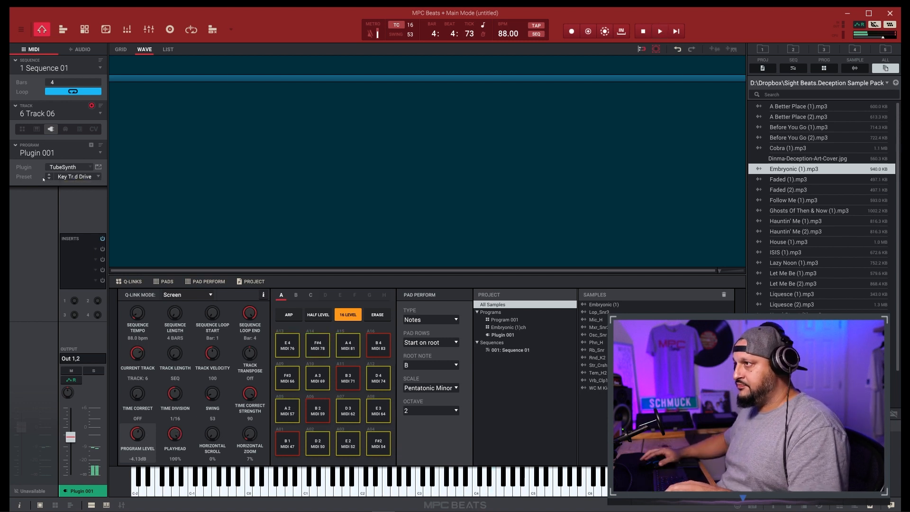
{"action": "left_click", "coordinate": [49, 180]}
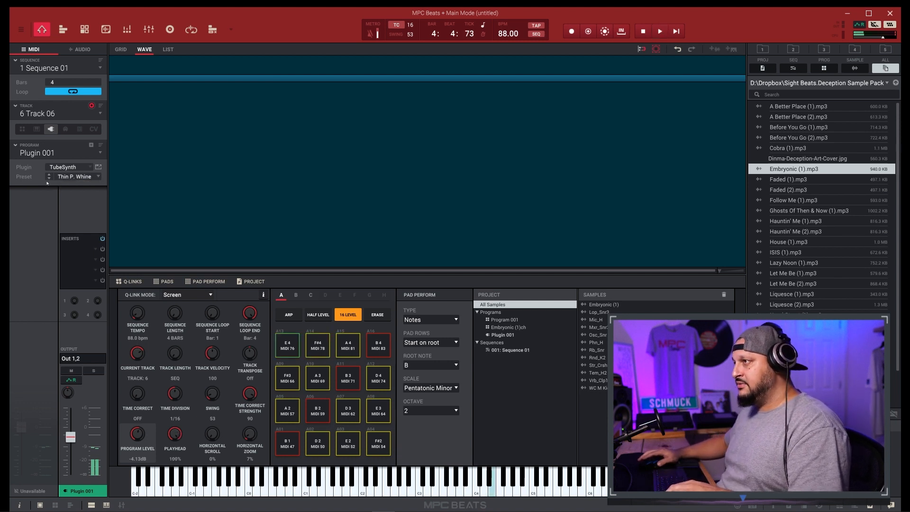
{"action": "key", "text": "space"}
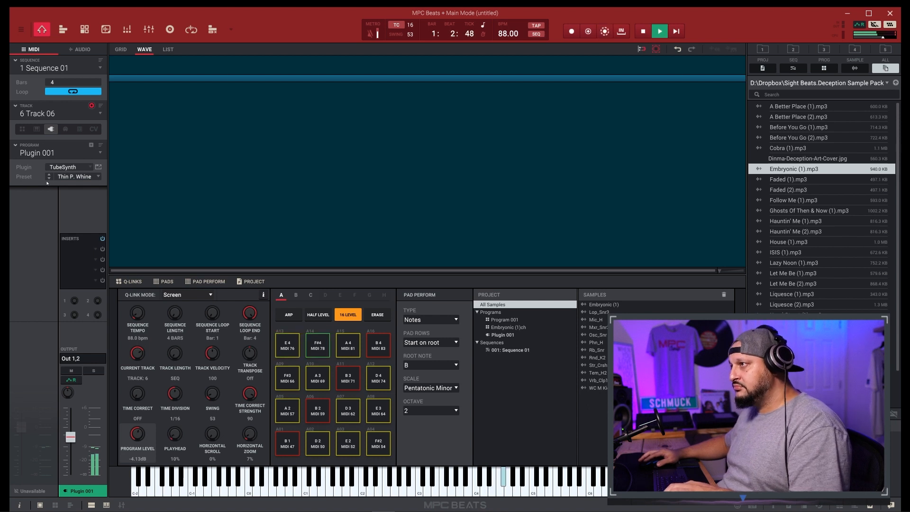
- Set the Pad Perform octave to 4 and rehearse notes over the playing sequence
{"action": "left_click", "coordinate": [430, 411]}
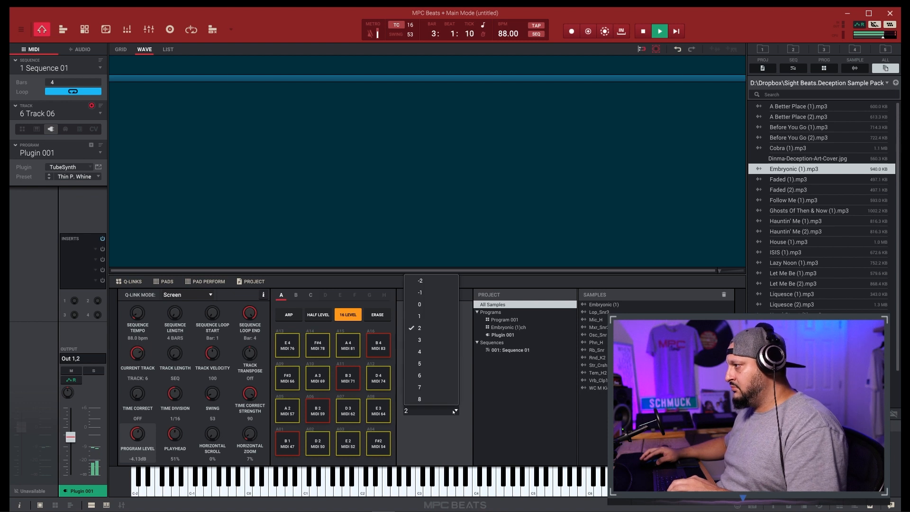
{"action": "left_click", "coordinate": [418, 352]}
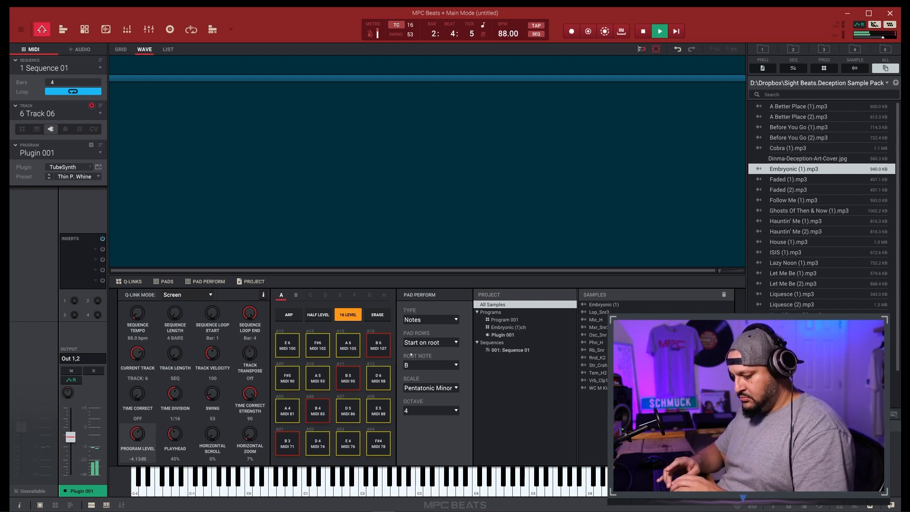
{"action": "key", "text": "space"}
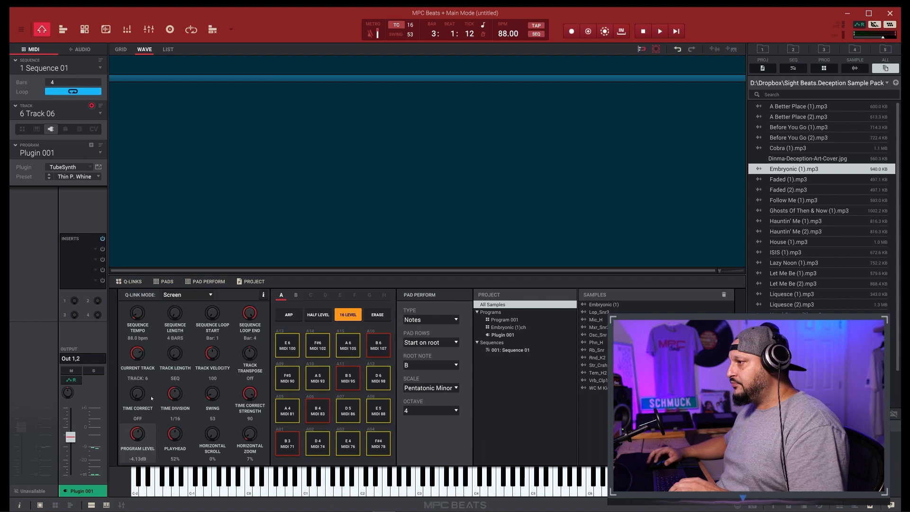
- Record a TubeSynth melody from the Pentatonic Minor pads onto track 6 while the sequence plays from the start
{"action": "key", "text": "space"}
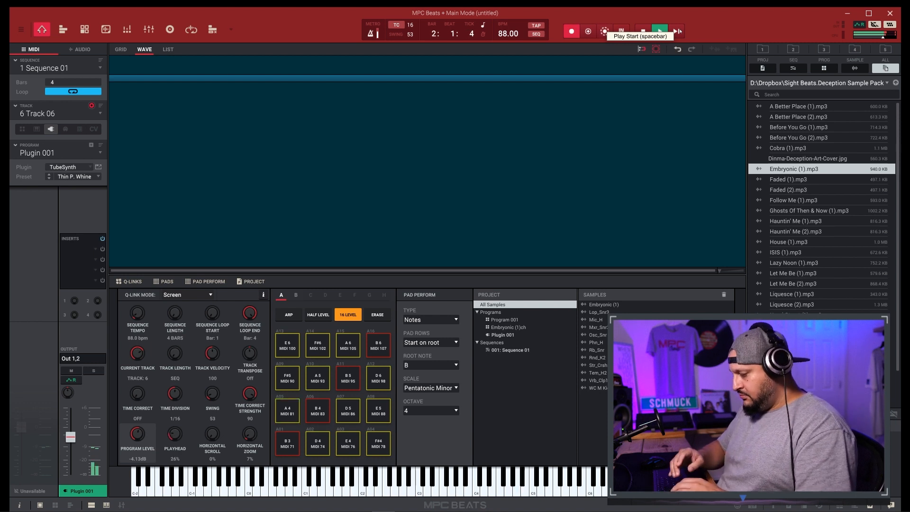
{"action": "key", "text": "space"}
{"action": "left_click", "coordinate": [572, 31]}
{"action": "left_click", "coordinate": [676, 31]}
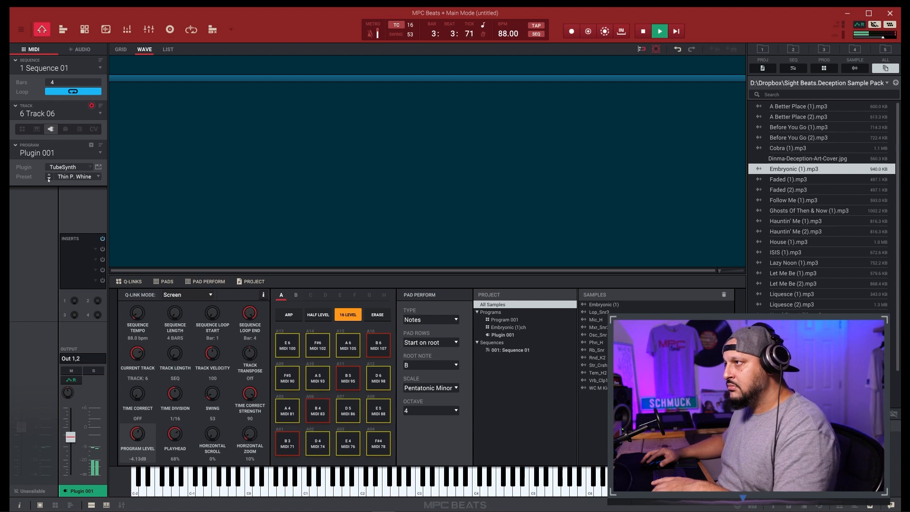
- Compare the following TubeSynth lead presets during playback of the recorded part and settle on Saw Scream
{"action": "left_click", "coordinate": [48, 179]}
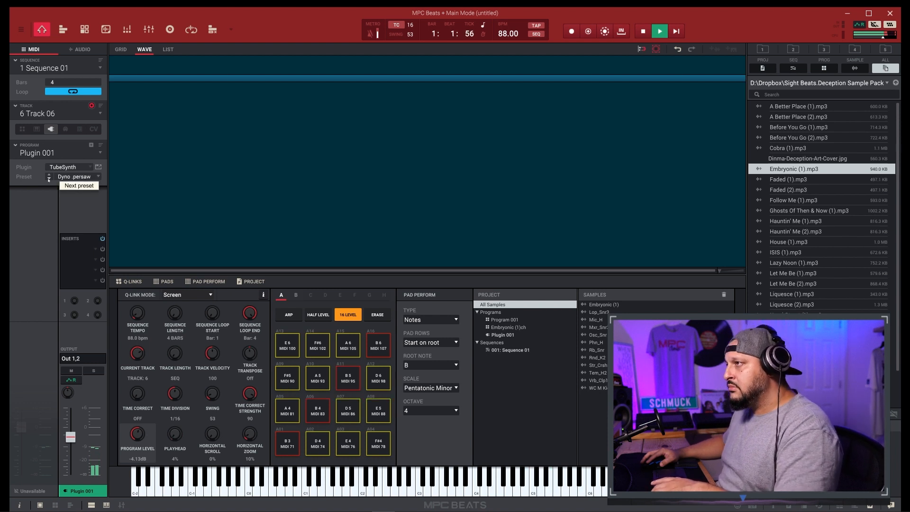
{"action": "left_click", "coordinate": [49, 179]}
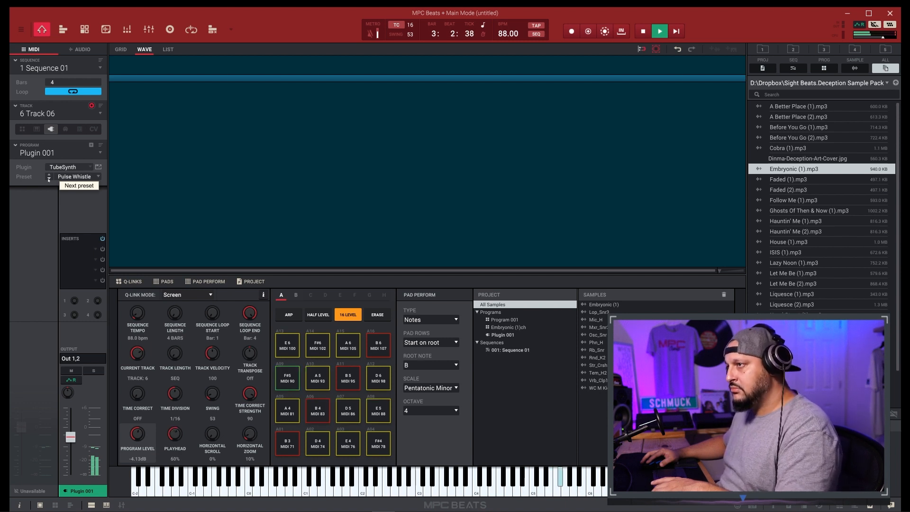
{"action": "left_click", "coordinate": [49, 179]}
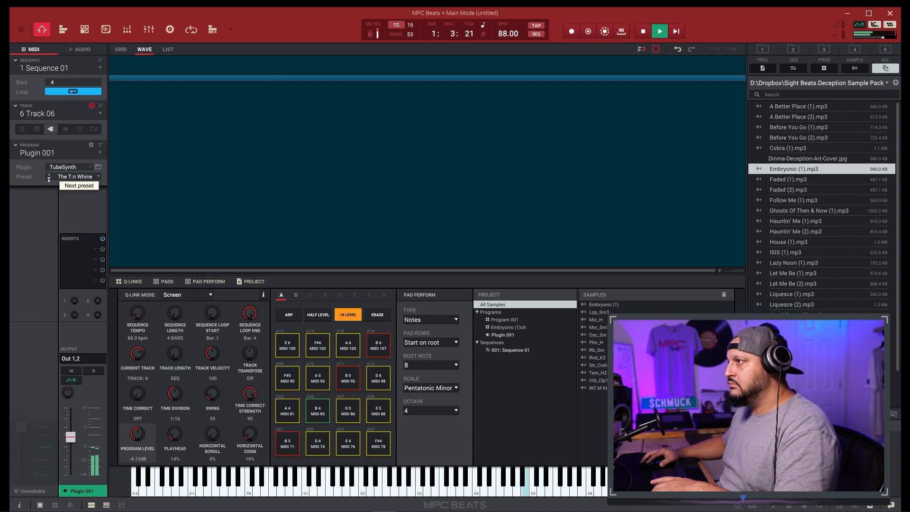
{"action": "key", "text": "space"}
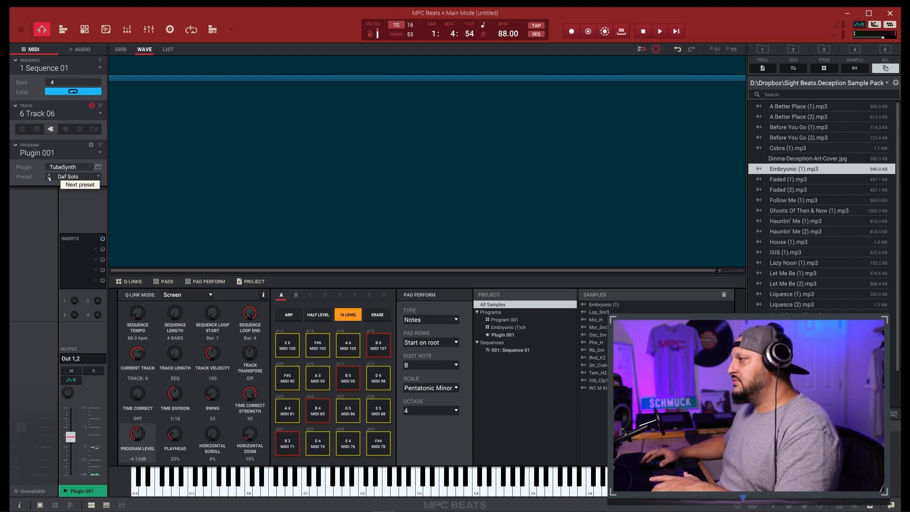
{"action": "key", "text": "space"}
{"action": "left_click", "coordinate": [50, 179]}
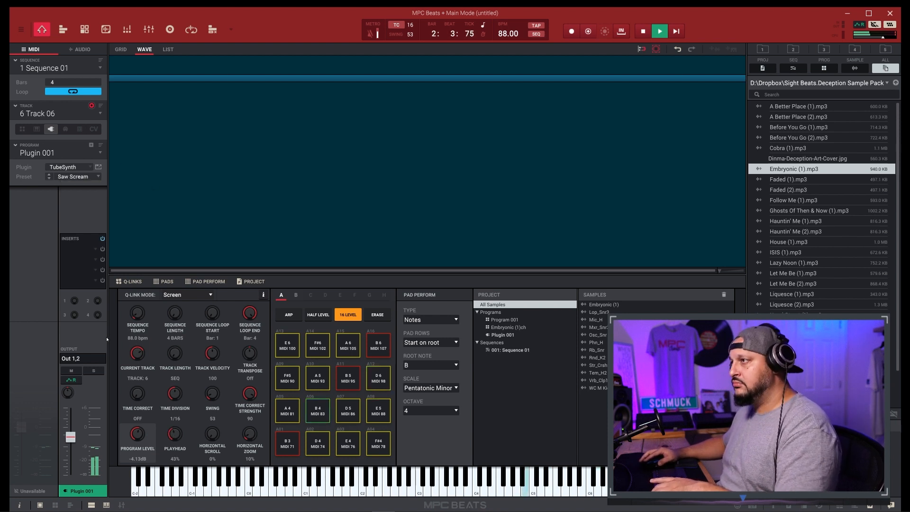
{"action": "mouse_move", "coordinate": [72, 440]}
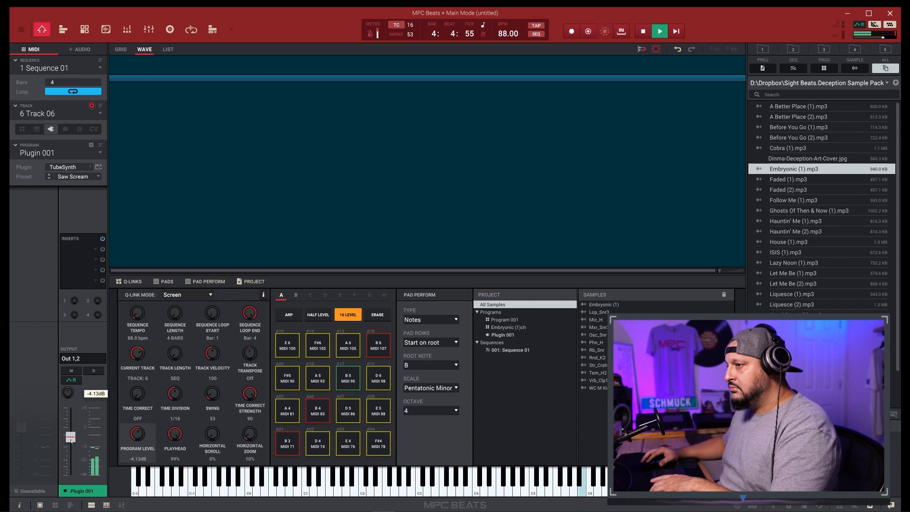
{"action": "key", "text": "space"}
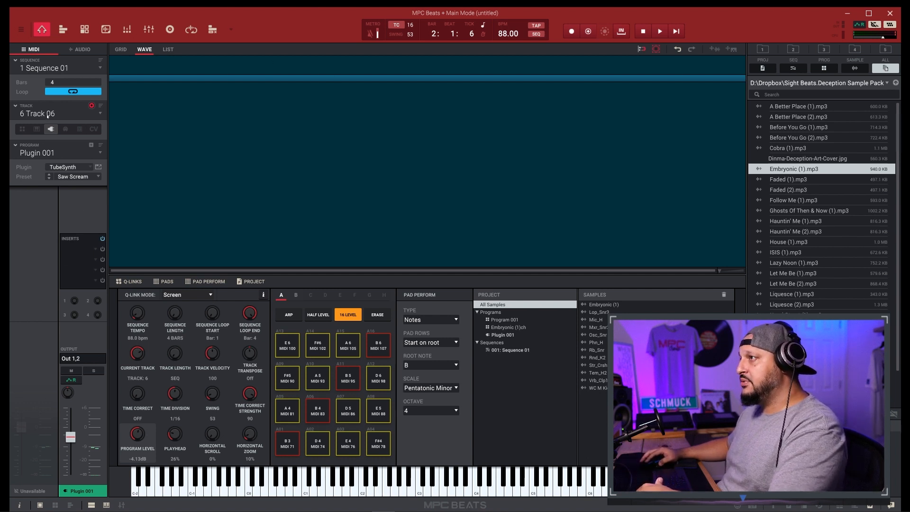
- Select unused track 8 and give it a new plugin program running Bassline
{"action": "left_click", "coordinate": [47, 115]}
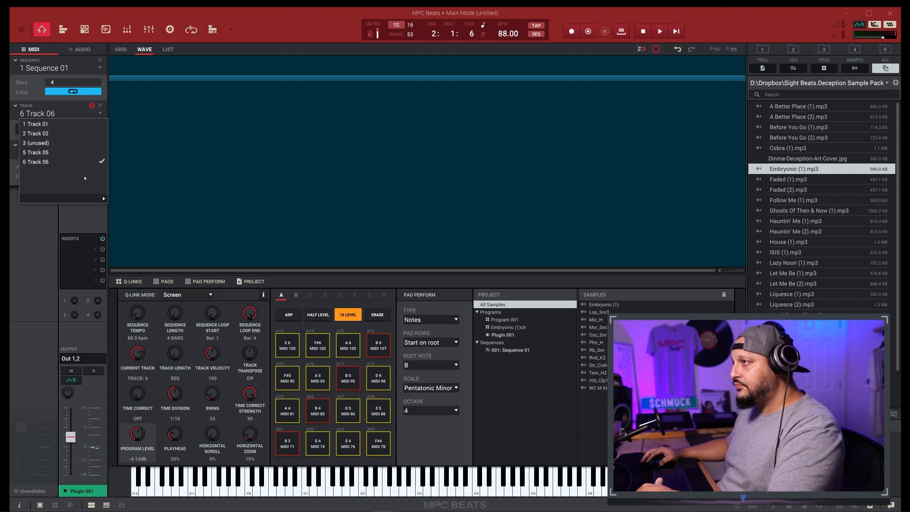
{"action": "mouse_move", "coordinate": [95, 198]}
{"action": "left_click", "coordinate": [124, 143]}
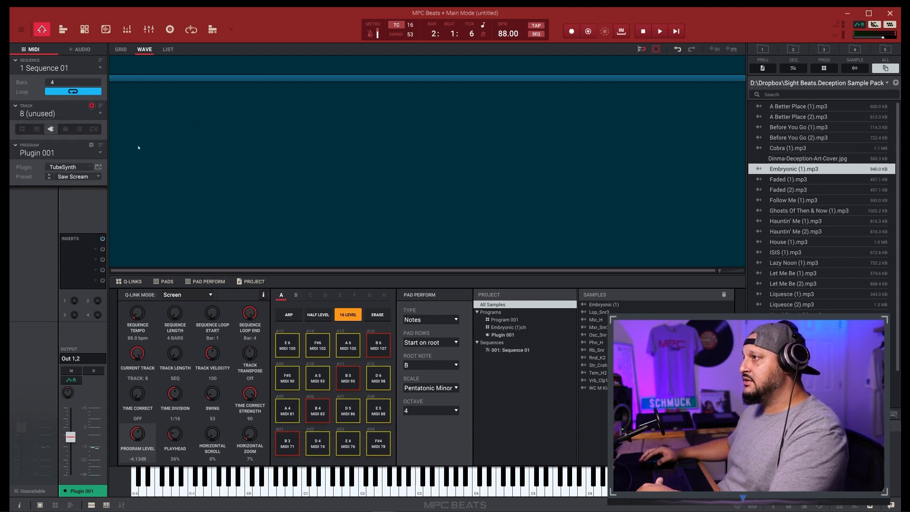
{"action": "left_click", "coordinate": [91, 145]}
{"action": "left_click", "coordinate": [92, 166]}
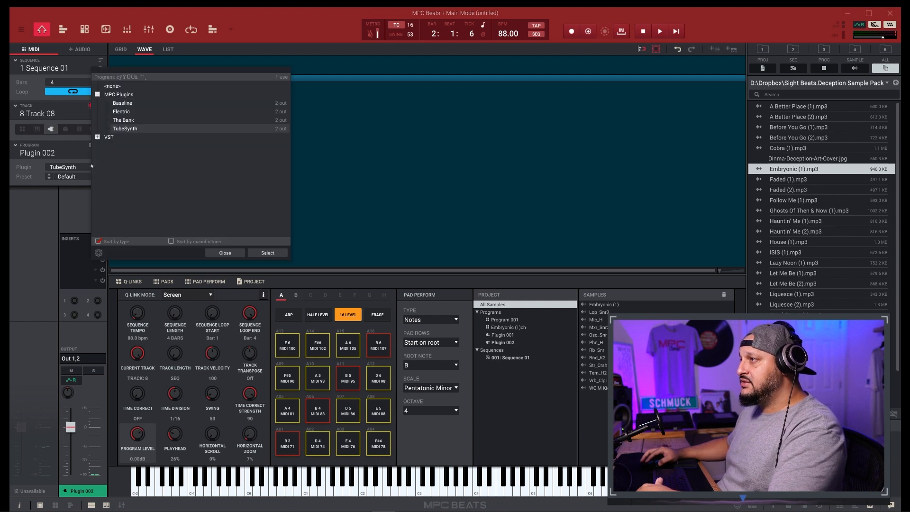
{"action": "left_click", "coordinate": [123, 103]}
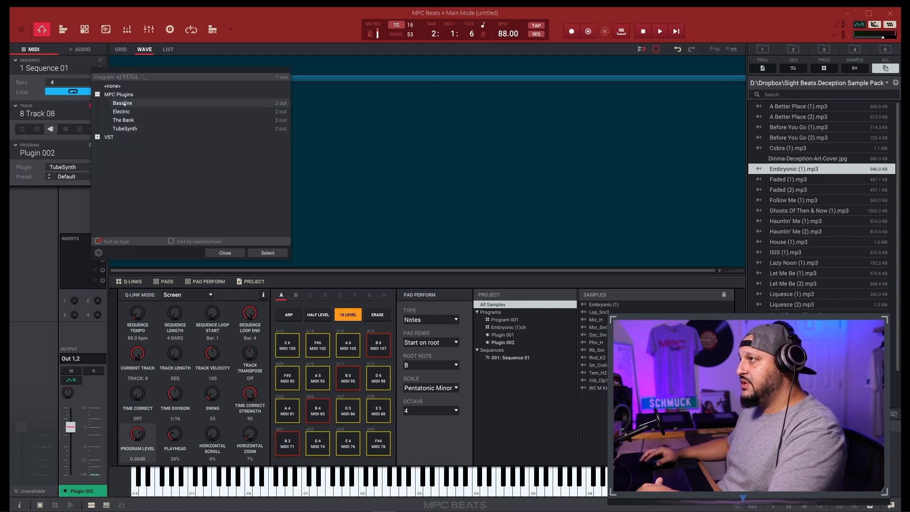
{"action": "double_click", "coordinate": [129, 103]}
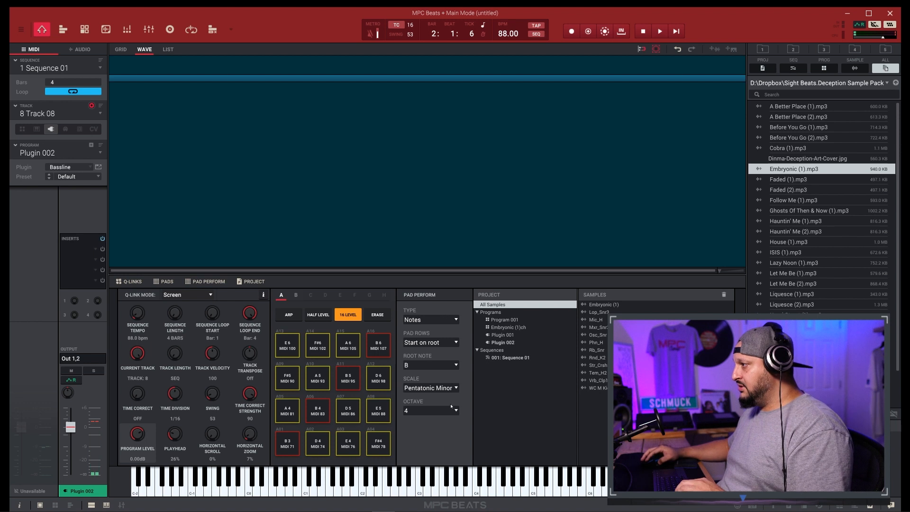
- Set the Pad Perform octave to 0, load the Sub preset Punchy Sine in Bassline, and rehearse over the playing sequence
{"action": "left_click", "coordinate": [431, 411]}
{"action": "left_click", "coordinate": [438, 305]}
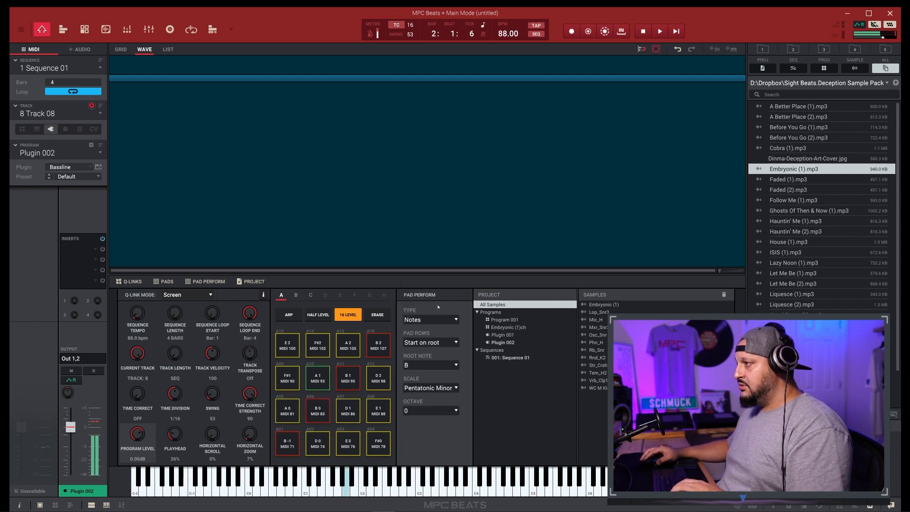
{"action": "left_click", "coordinate": [99, 177]}
{"action": "mouse_move", "coordinate": [81, 211]}
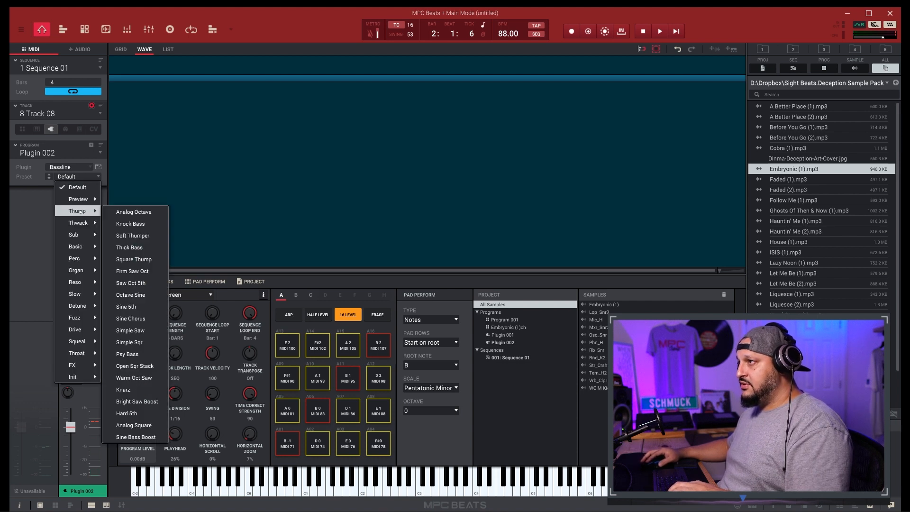
{"action": "mouse_move", "coordinate": [82, 234]}
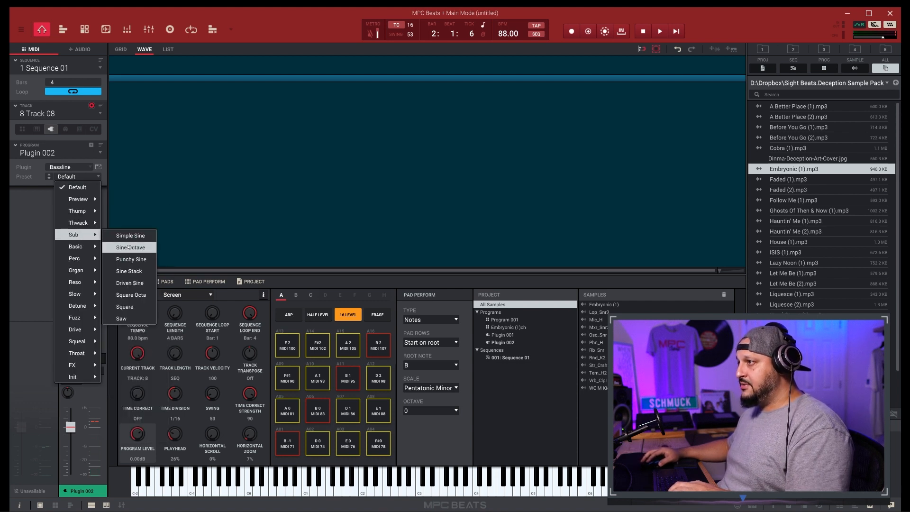
{"action": "left_click", "coordinate": [128, 260]}
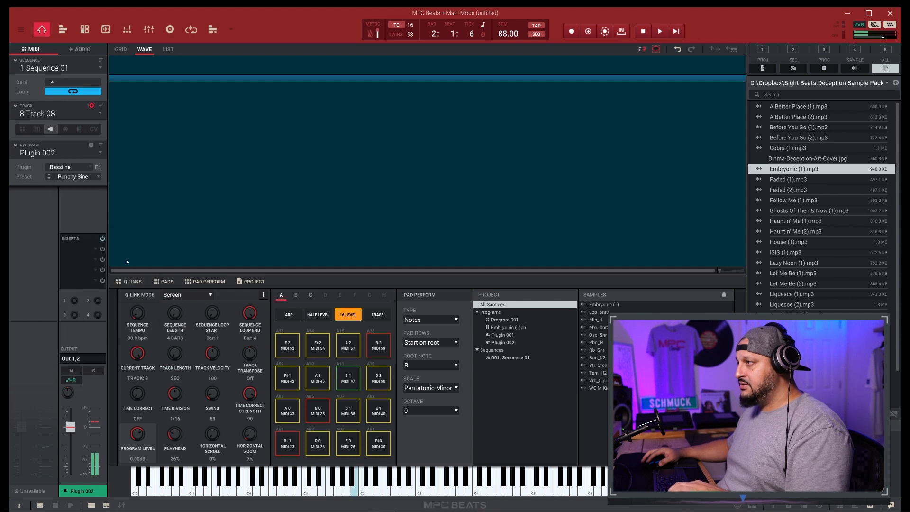
{"action": "key", "text": "space"}
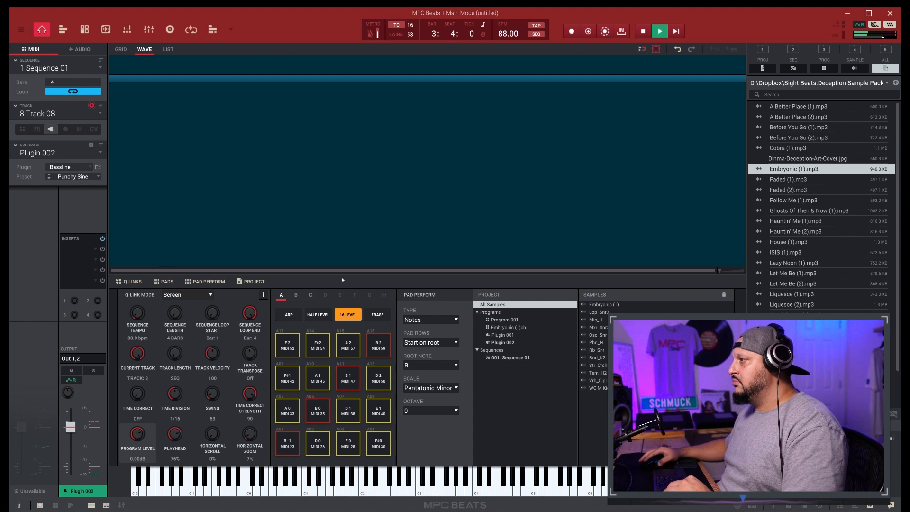
{"action": "key", "text": "space"}
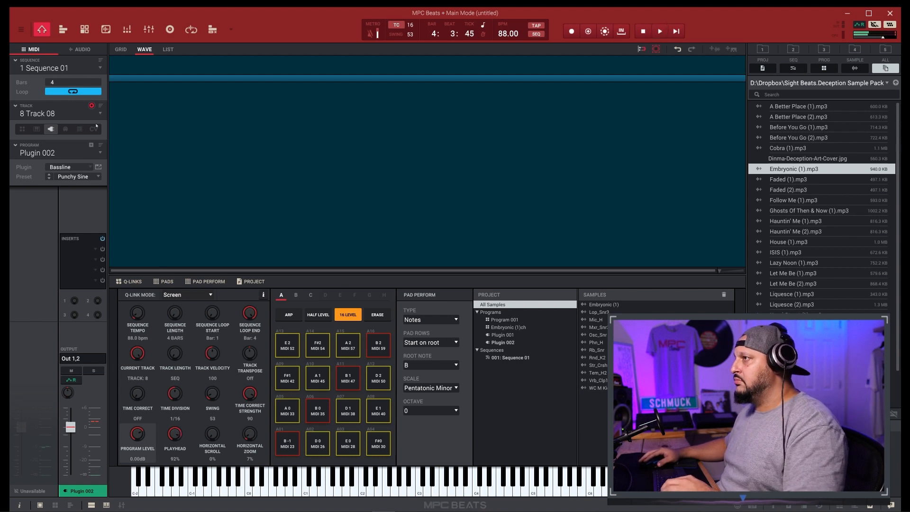
- Lower the TubeSynth level on track 6 to about -6 dB and mute it
{"action": "left_click", "coordinate": [64, 116]}
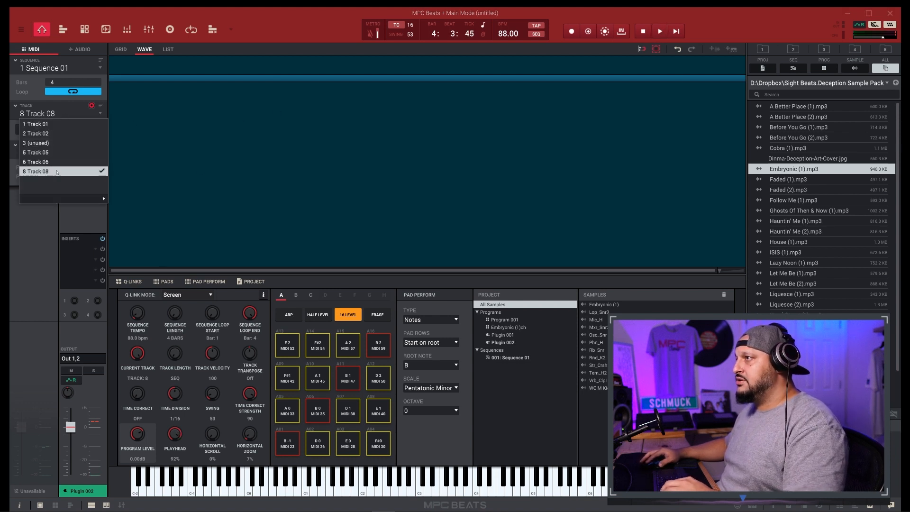
{"action": "mouse_move", "coordinate": [97, 199]}
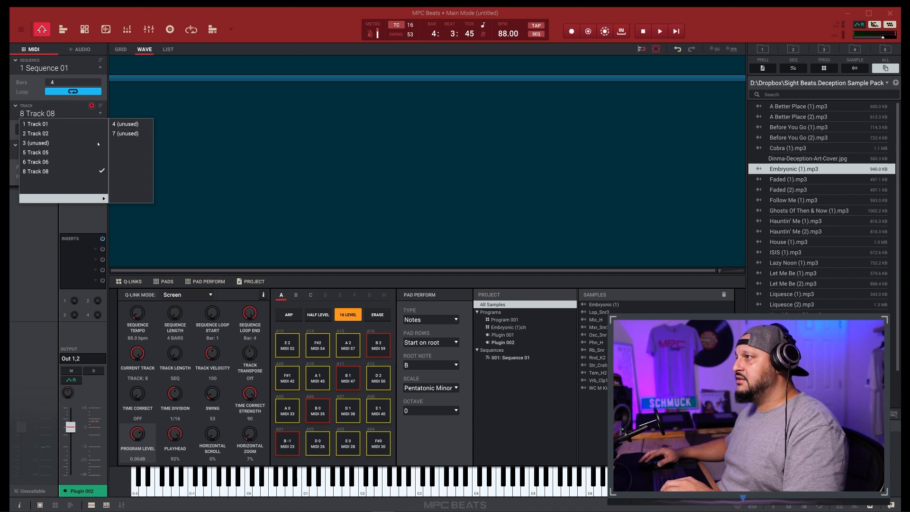
{"action": "left_click", "coordinate": [76, 162]}
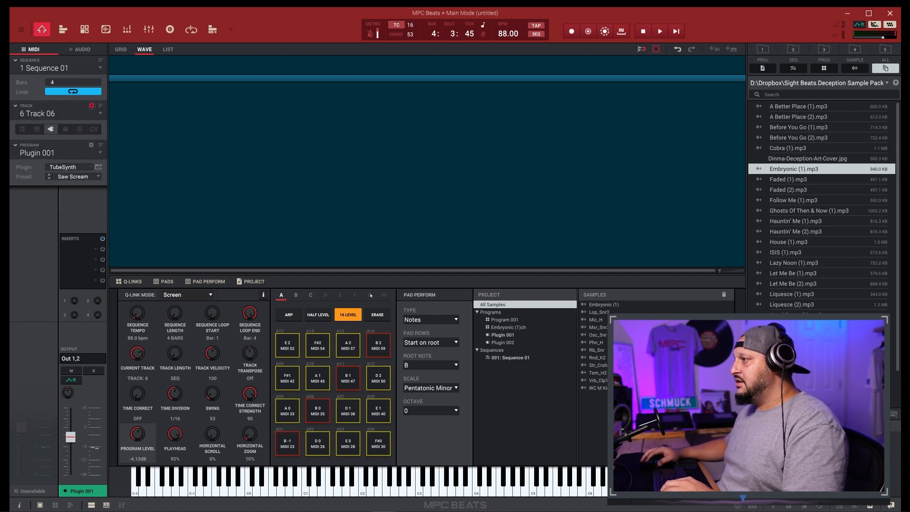
{"action": "left_click_drag", "start_coordinate": [72, 443], "coordinate": [71, 443]}
{"action": "left_click", "coordinate": [71, 371]}
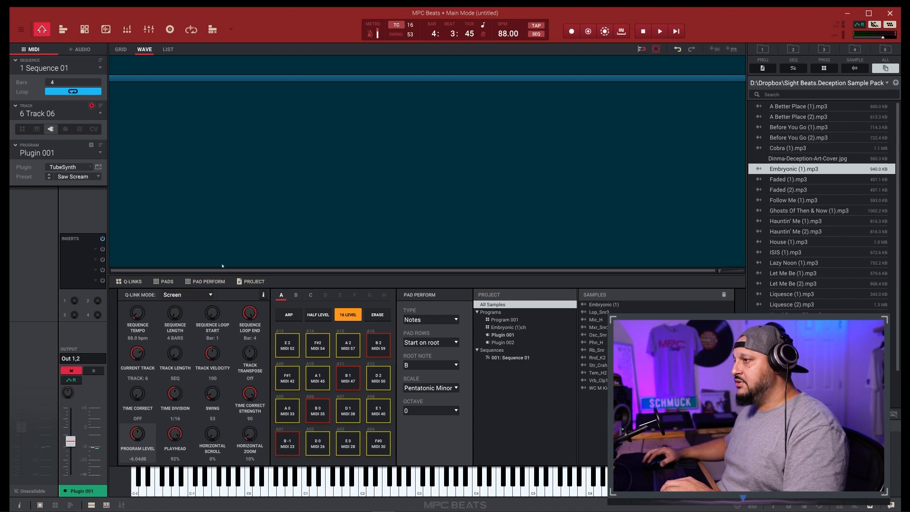
- Return to track 8, rehearse the bass, and record a Bassline part from the pads while the sequence plays from the start
{"action": "left_click", "coordinate": [46, 119]}
{"action": "left_click", "coordinate": [47, 171]}
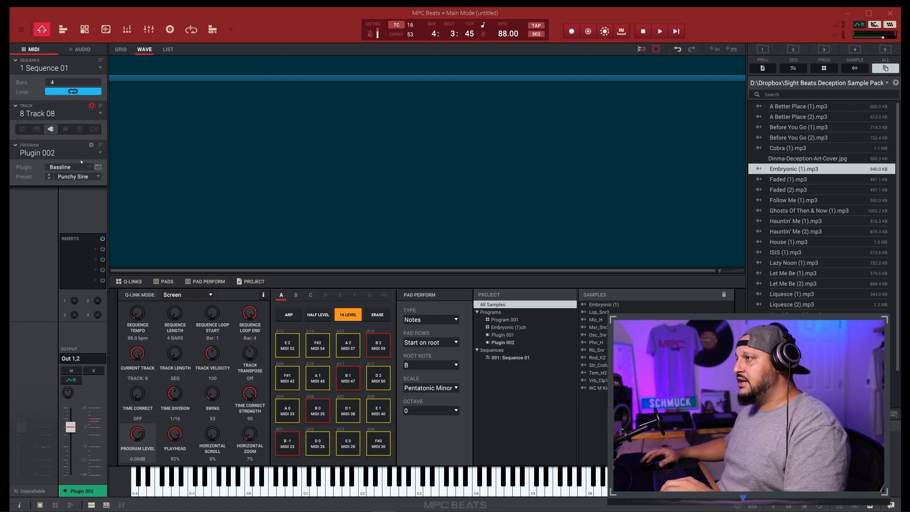
{"action": "key", "text": "space"}
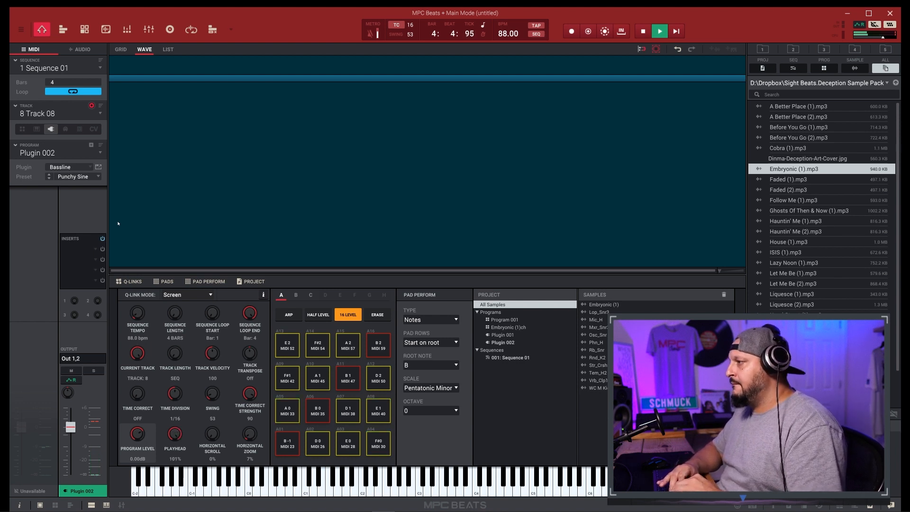
{"action": "key", "text": "space"}
{"action": "left_click", "coordinate": [576, 30]}
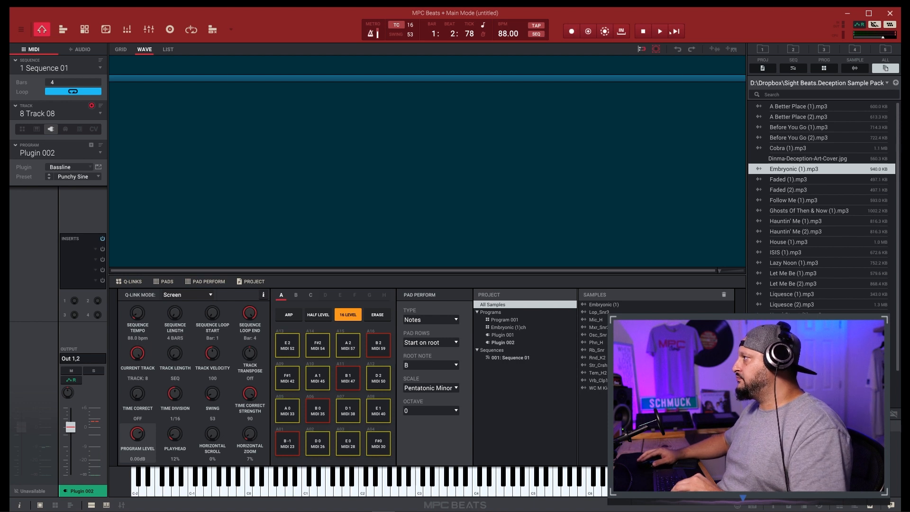
{"action": "left_click", "coordinate": [676, 30]}
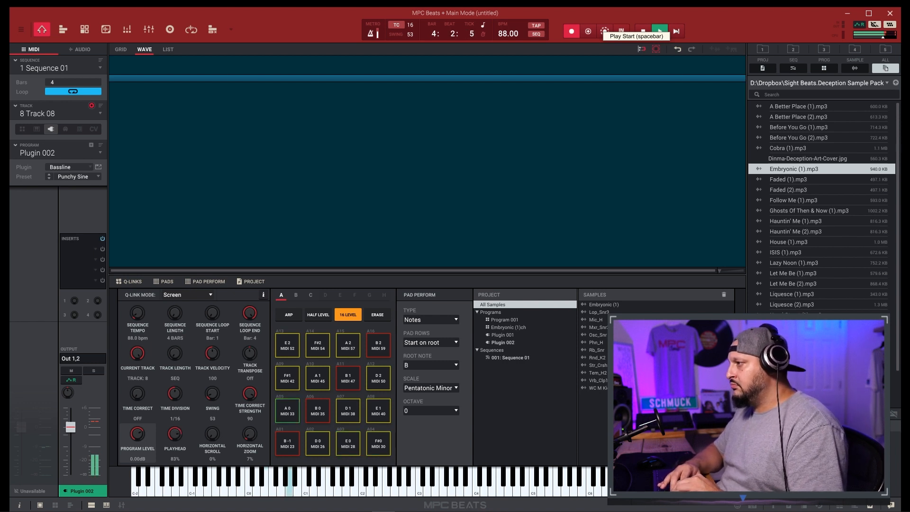
{"action": "left_click", "coordinate": [572, 31]}
{"action": "left_click", "coordinate": [660, 31]}
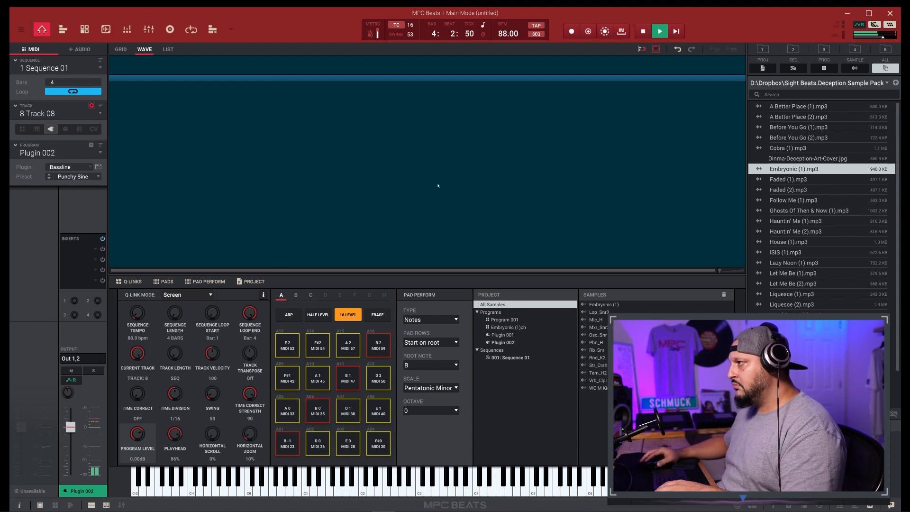
- Show the recorded bass notes in the grid, transpose the two notes at the start of bar 3 up one octave, and play back
{"action": "left_click", "coordinate": [120, 50]}
{"action": "key", "text": "space"}
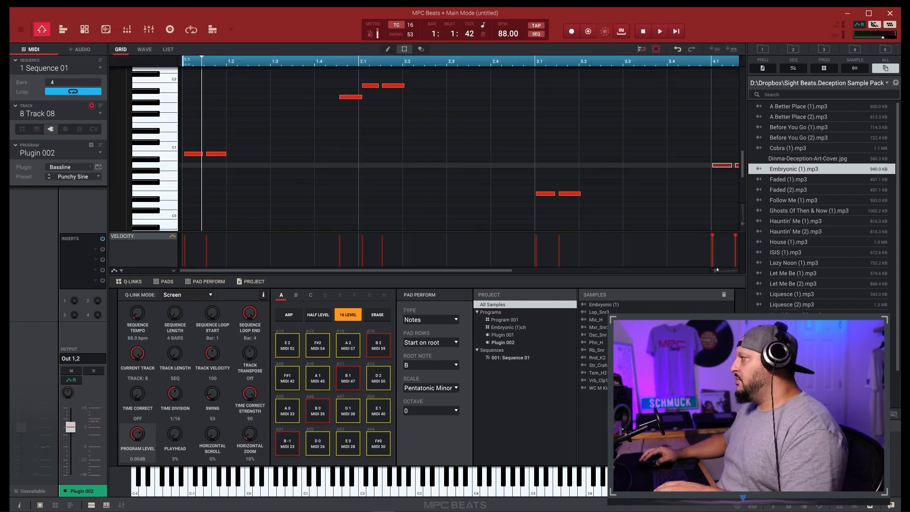
{"action": "left_click_drag", "start_coordinate": [720, 271], "coordinate": [685, 272]}
{"action": "left_click_drag", "start_coordinate": [393, 177], "coordinate": [446, 201]}
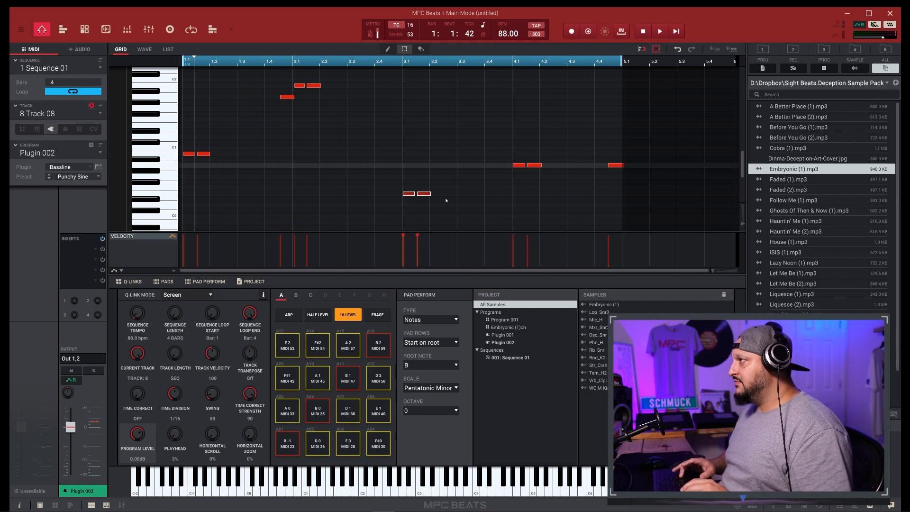
{"action": "key", "text": "shift+Up"}
{"action": "key", "text": "space"}
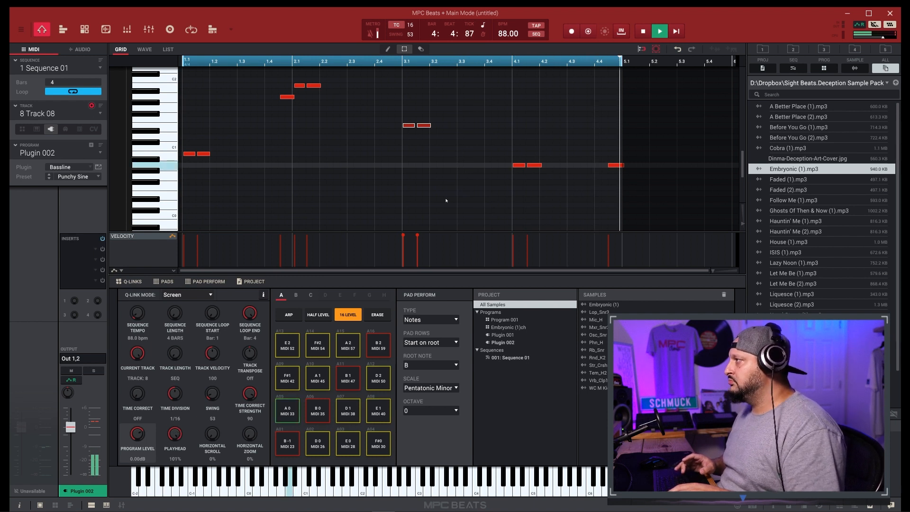
{"action": "key", "text": "space"}
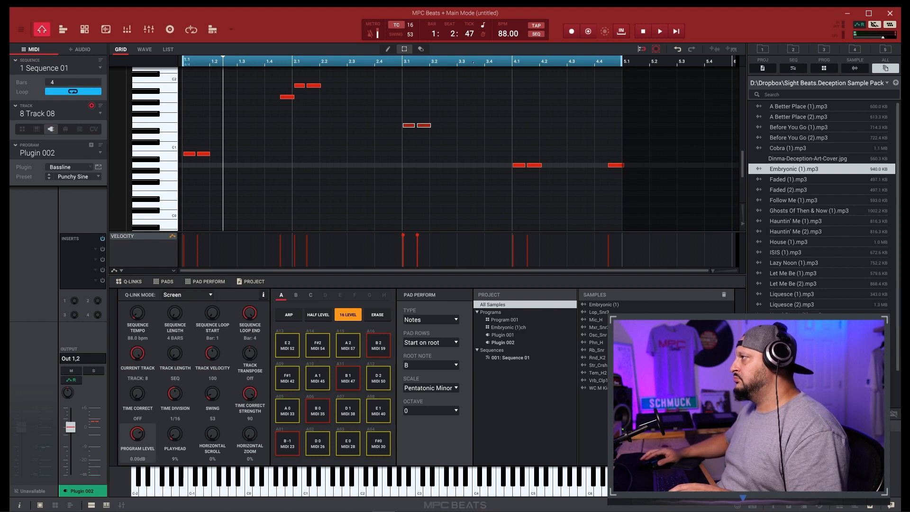
- Raise the second bass note in bar 4 by two semitones, checking bars 3 and 4 in playback
{"action": "left_click", "coordinate": [403, 60]}
{"action": "left_click", "coordinate": [659, 32]}
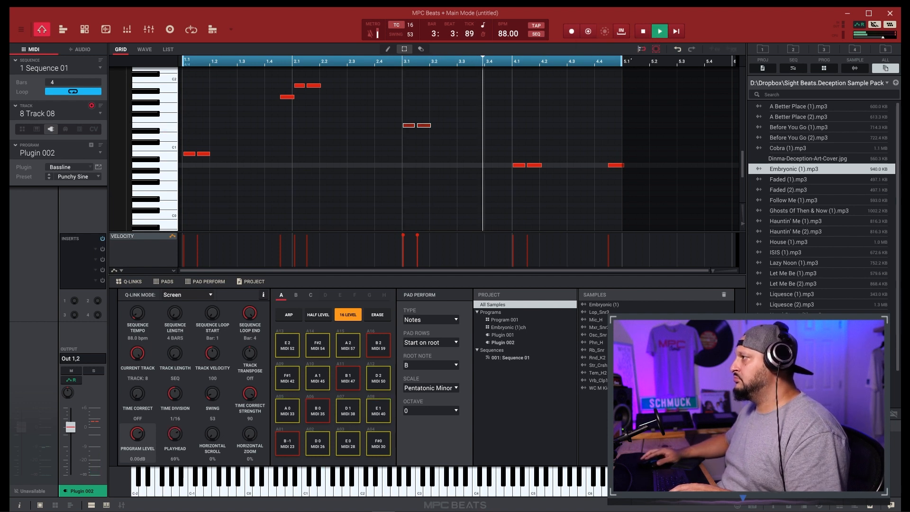
{"action": "key", "text": "space"}
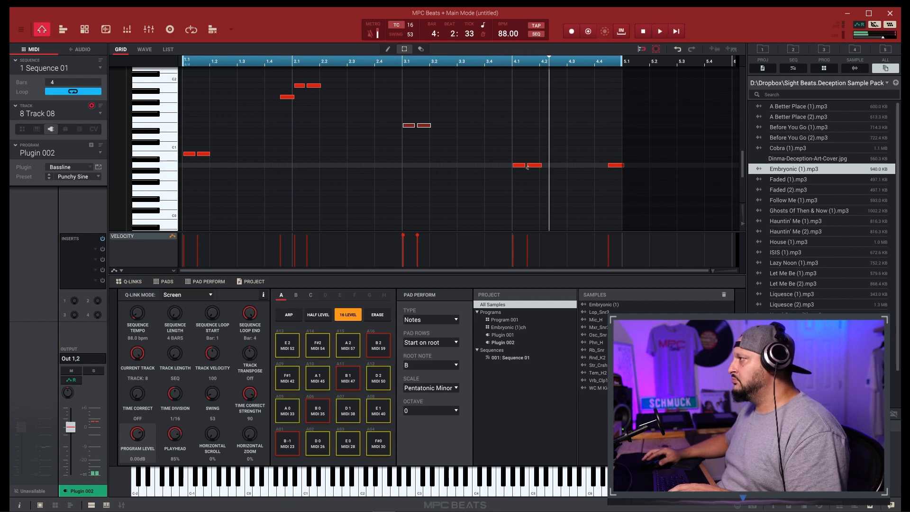
{"action": "left_click", "coordinate": [520, 165]}
{"action": "left_click_drag", "start_coordinate": [534, 166], "coordinate": [532, 160]}
{"action": "left_click", "coordinate": [503, 63]}
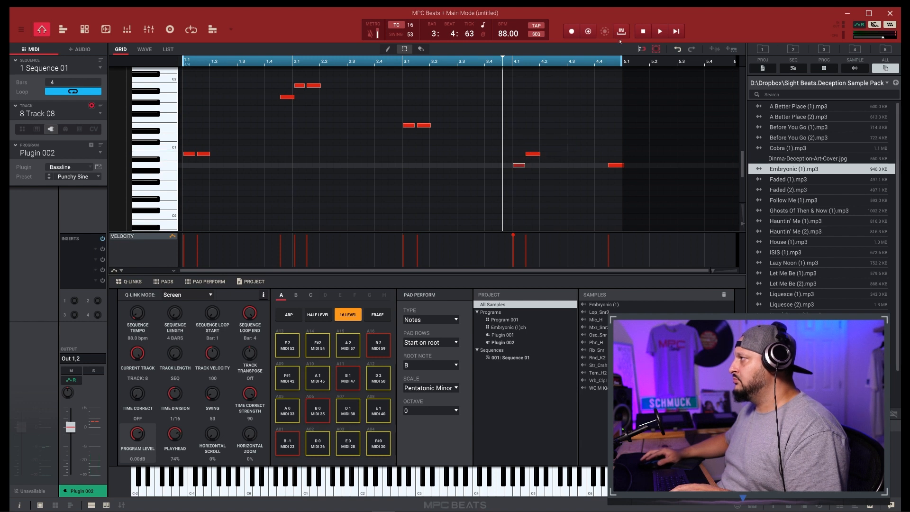
{"action": "left_click", "coordinate": [659, 32]}
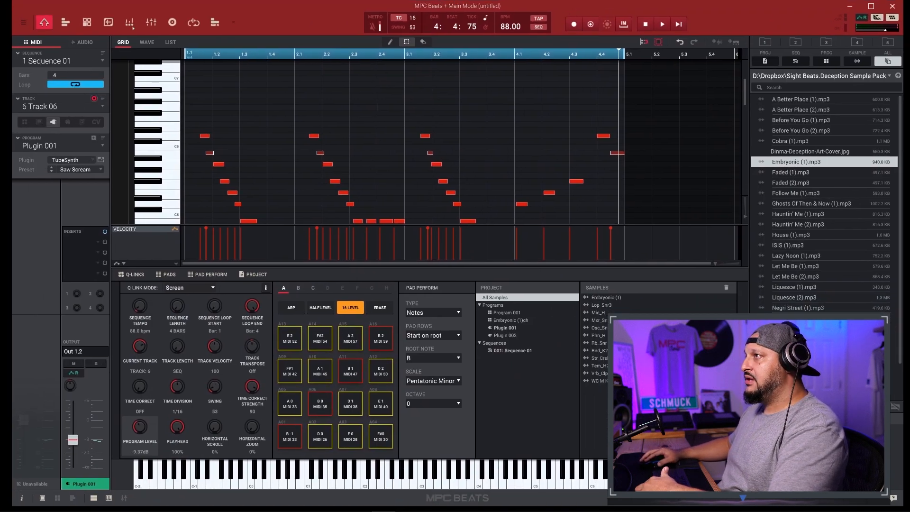
- Save the project under the name Free99Workflow2 in the mpc beats folder
{"action": "left_click", "coordinate": [23, 23]}
{"action": "mouse_move", "coordinate": [38, 36]}
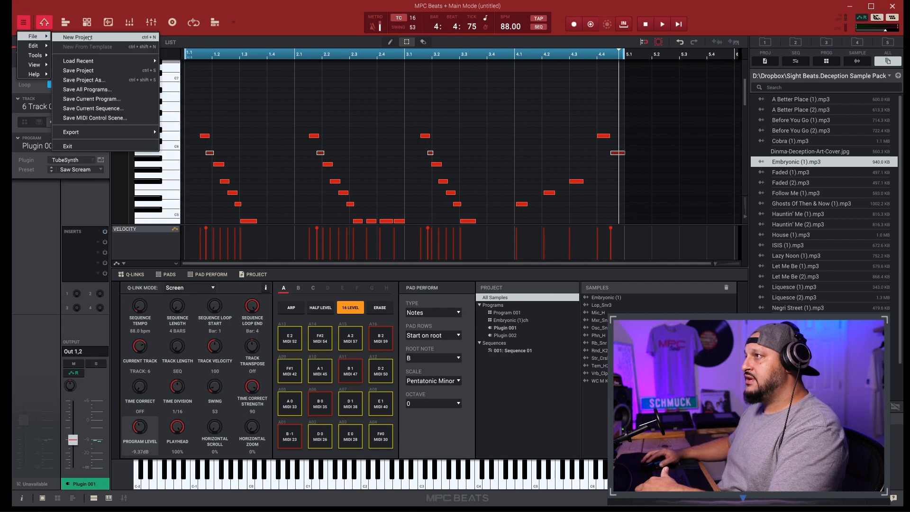
{"action": "left_click", "coordinate": [86, 80]}
{"action": "type", "text": "Free99Workflow2"}
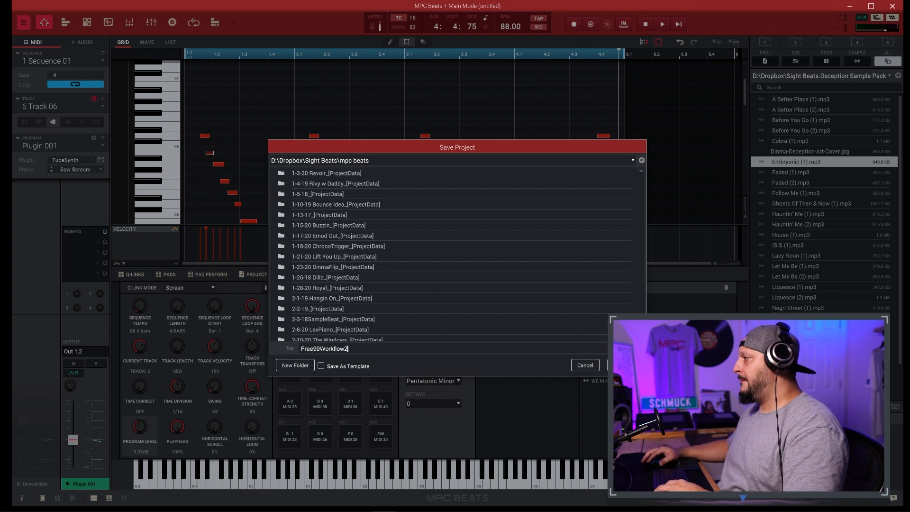
{"action": "key", "text": "Return"}
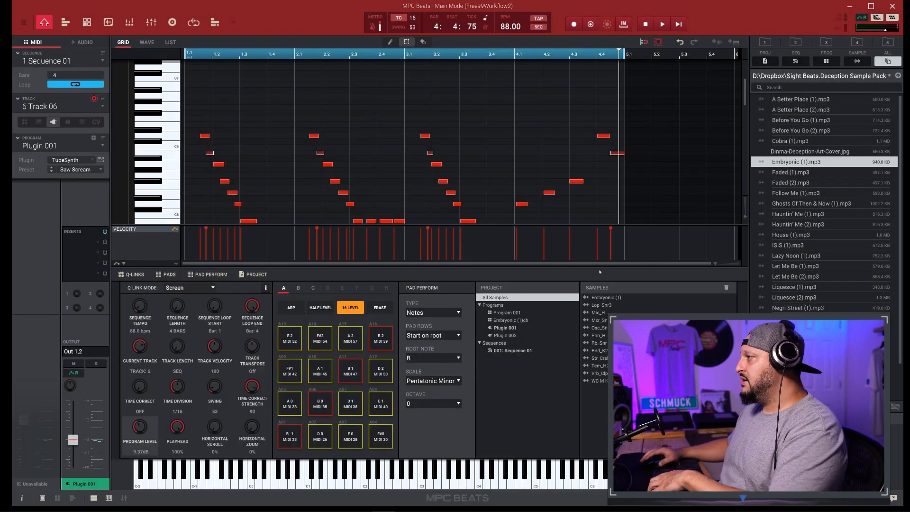
- Examine the formats available for exporting the project
{"action": "left_click", "coordinate": [23, 22]}
{"action": "mouse_move", "coordinate": [29, 46]}
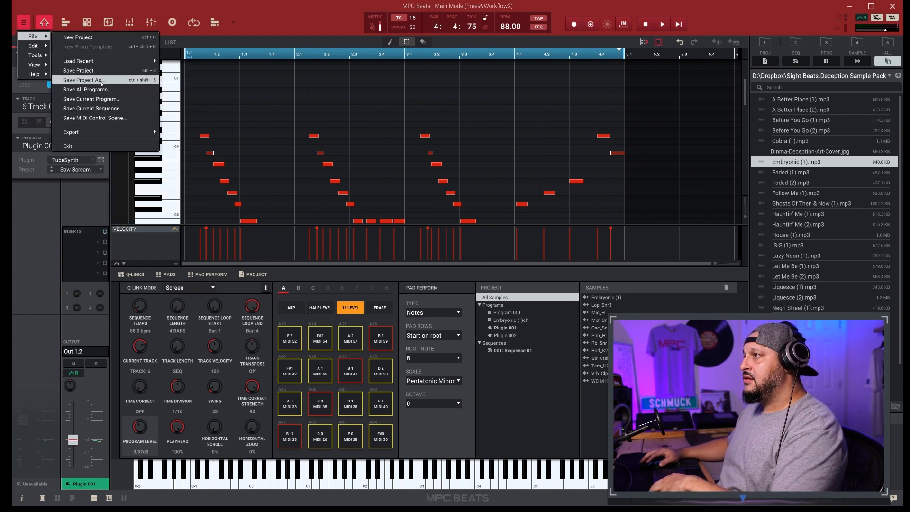
{"action": "mouse_move", "coordinate": [96, 132]}
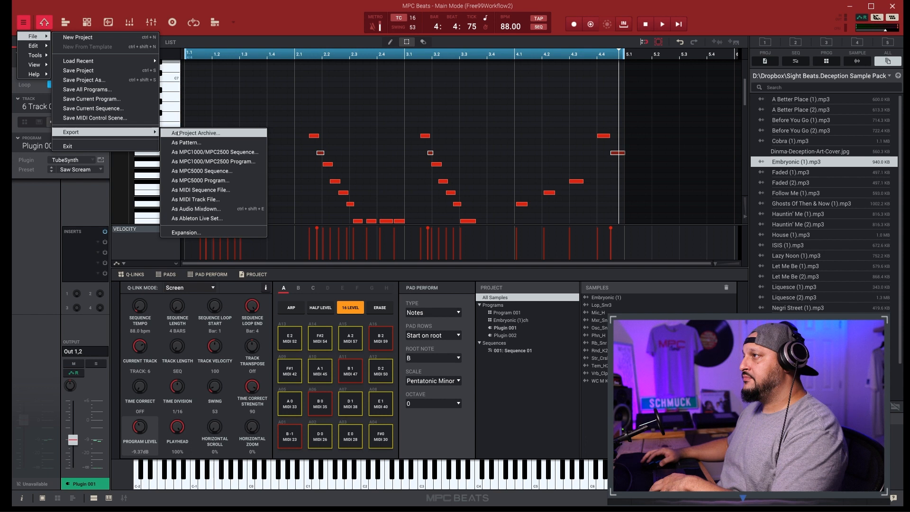
{"action": "left_click", "coordinate": [442, 274]}
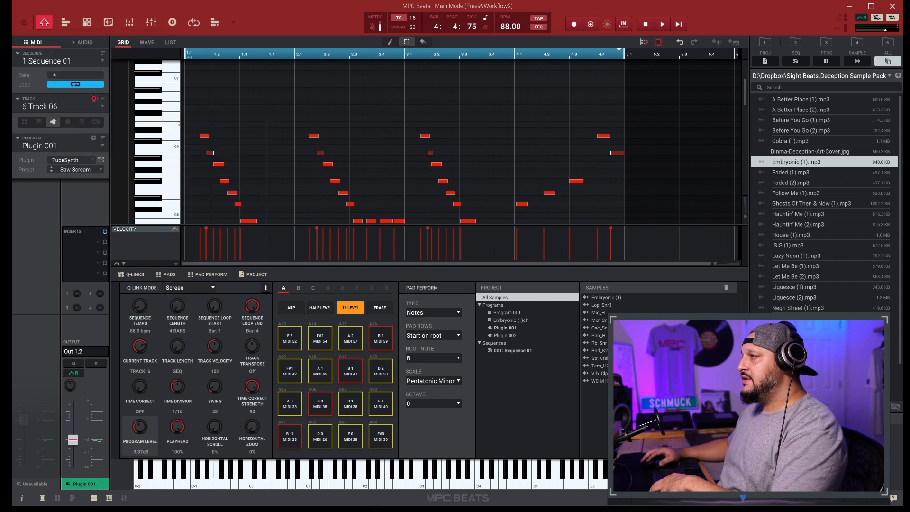
{"action": "scroll", "coordinate": [275, 214], "scroll_direction": "up", "scroll_amount": 1}
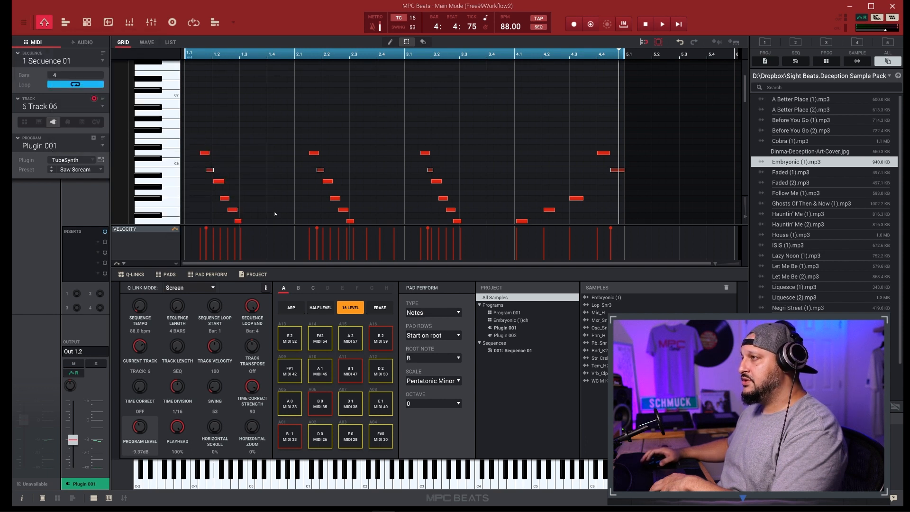
- Select drum track 2 and explode its events into separate tracks
{"action": "left_click", "coordinate": [55, 105]}
{"action": "left_click", "coordinate": [47, 126]}
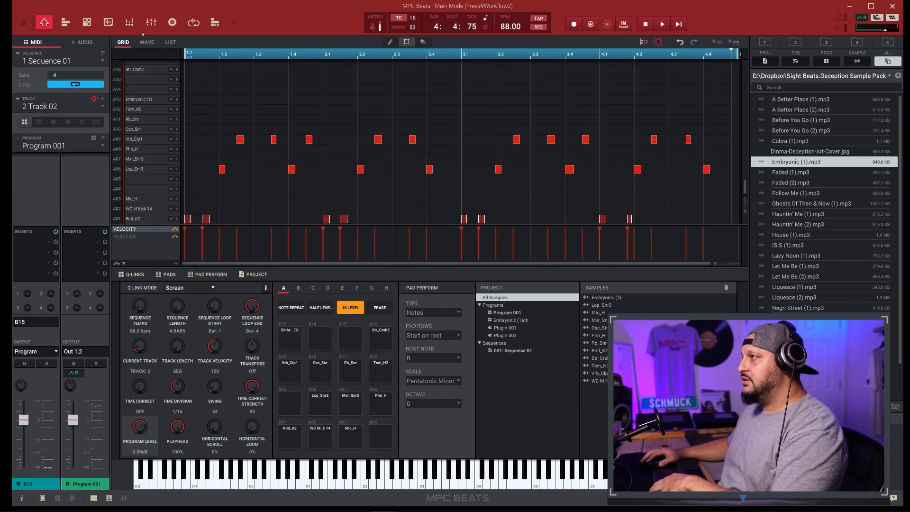
{"action": "left_click", "coordinate": [28, 22]}
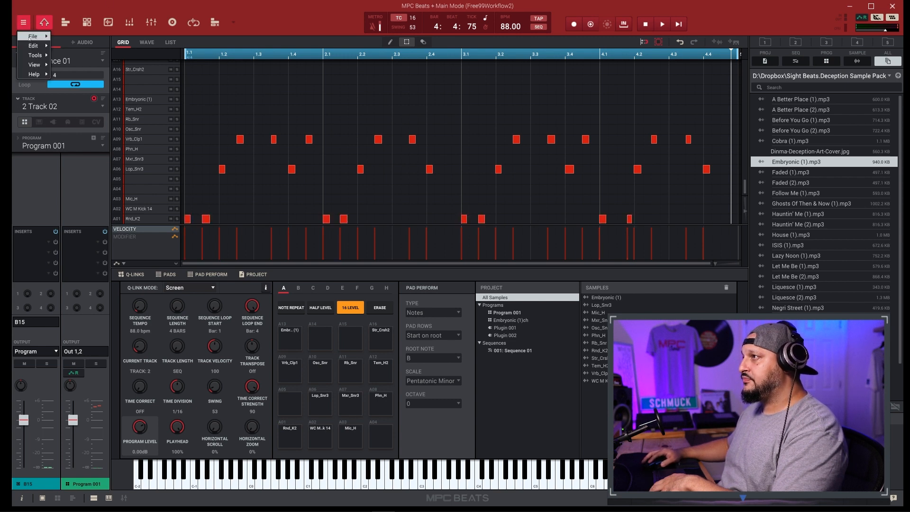
{"action": "mouse_move", "coordinate": [32, 46]}
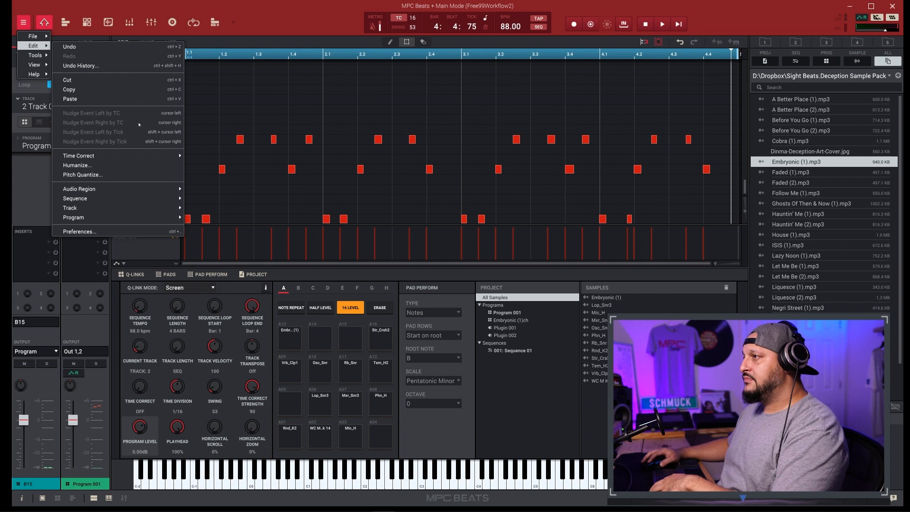
{"action": "mouse_move", "coordinate": [142, 207]}
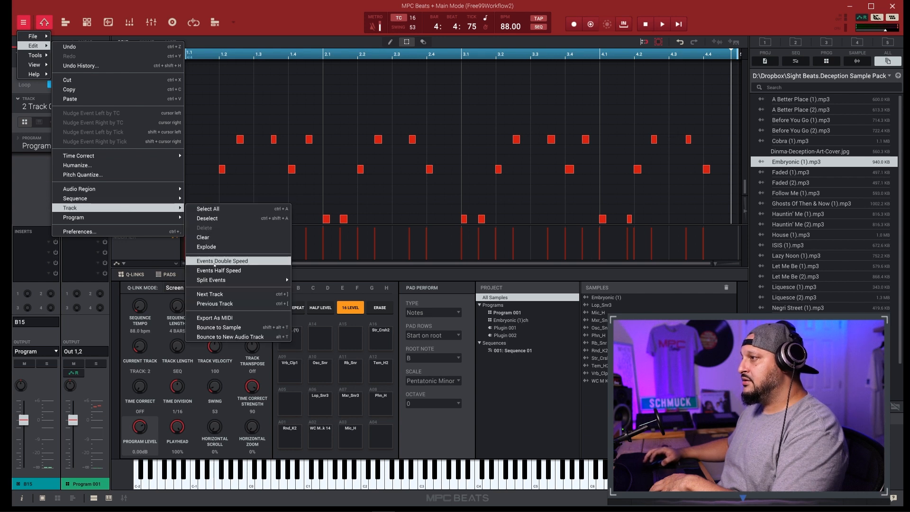
{"action": "left_click", "coordinate": [216, 247]}
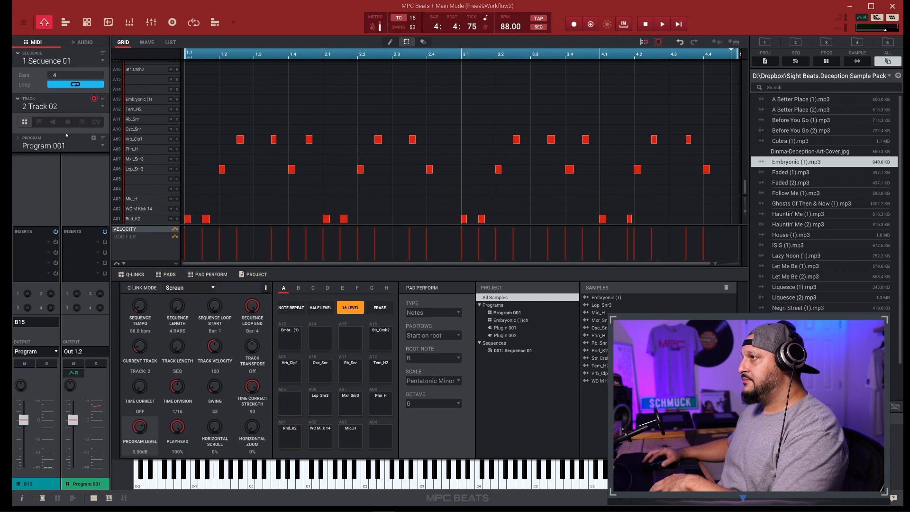
- Check the list of split-out tracks and play back the sequence
{"action": "left_click", "coordinate": [59, 110]}
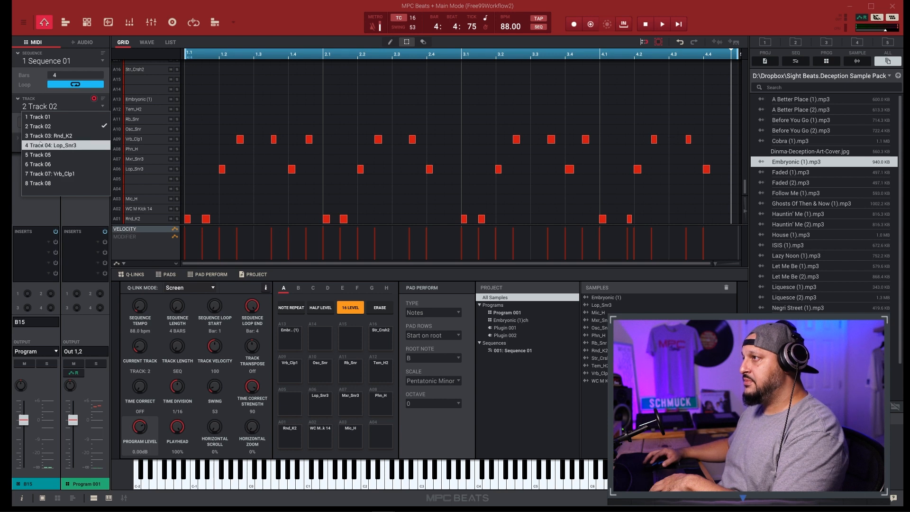
{"action": "left_click", "coordinate": [104, 208]}
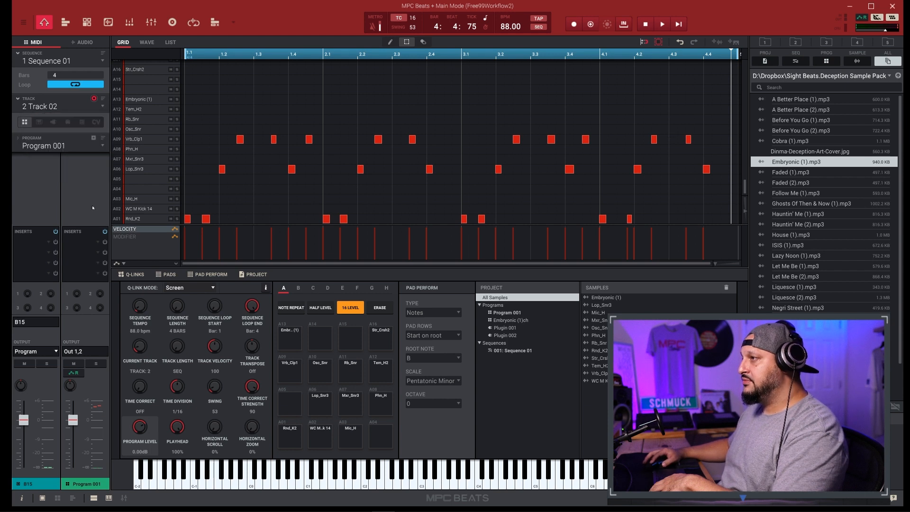
{"action": "key", "text": "space"}
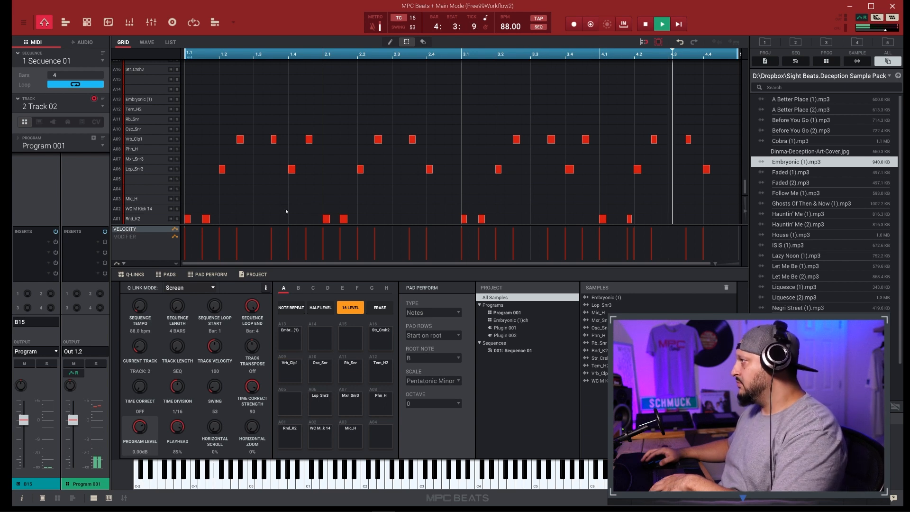
{"action": "key", "text": "space"}
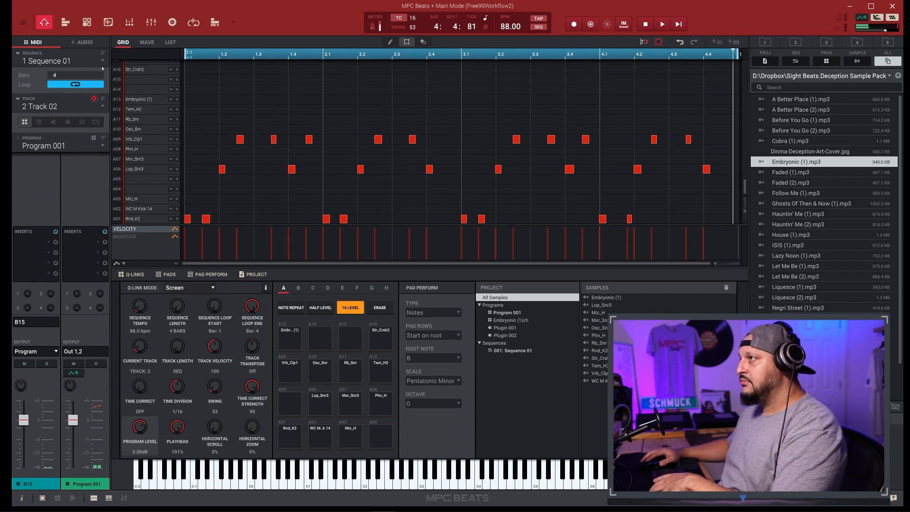
- Save the project again under its existing name
{"action": "left_click", "coordinate": [23, 23]}
{"action": "mouse_move", "coordinate": [35, 45]}
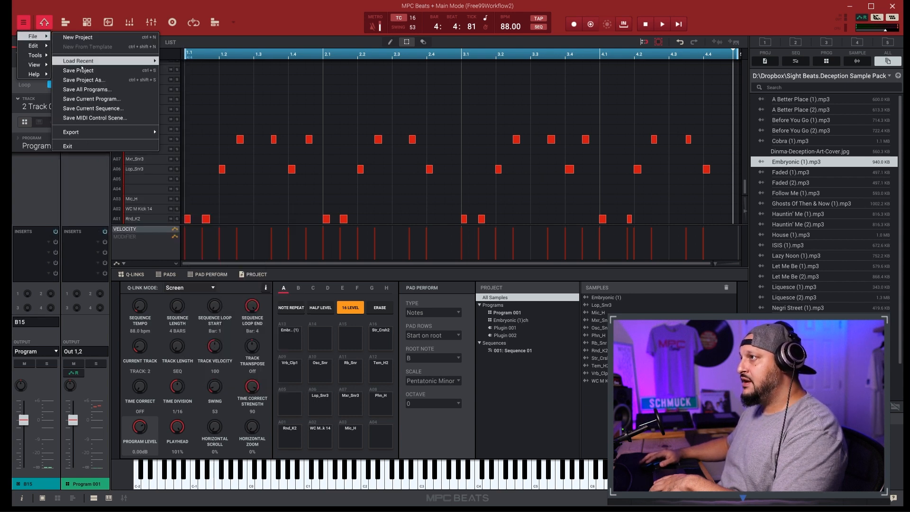
{"action": "left_click", "coordinate": [78, 70]}
- Set up an audio mixdown export of the project with Explode tracks as the render source
{"action": "left_click", "coordinate": [22, 22]}
{"action": "mouse_move", "coordinate": [33, 36]}
{"action": "mouse_move", "coordinate": [71, 131]}
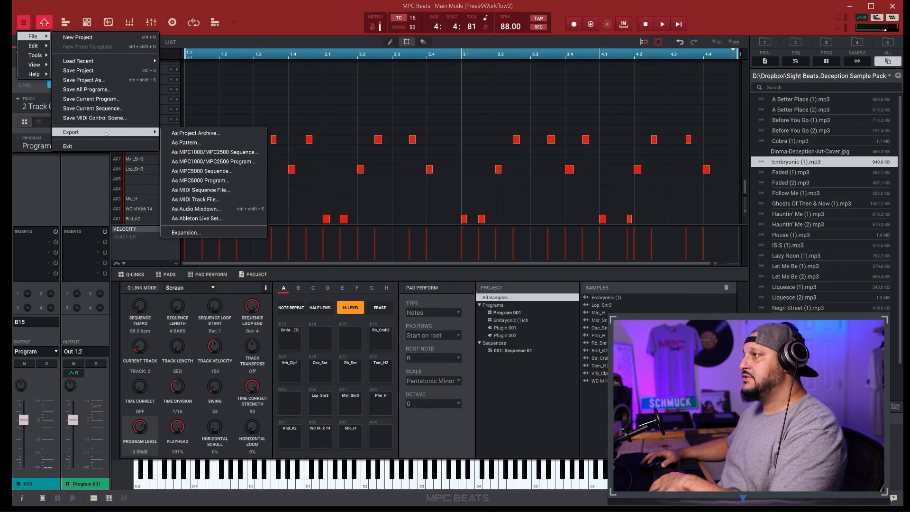
{"action": "left_click", "coordinate": [196, 209]}
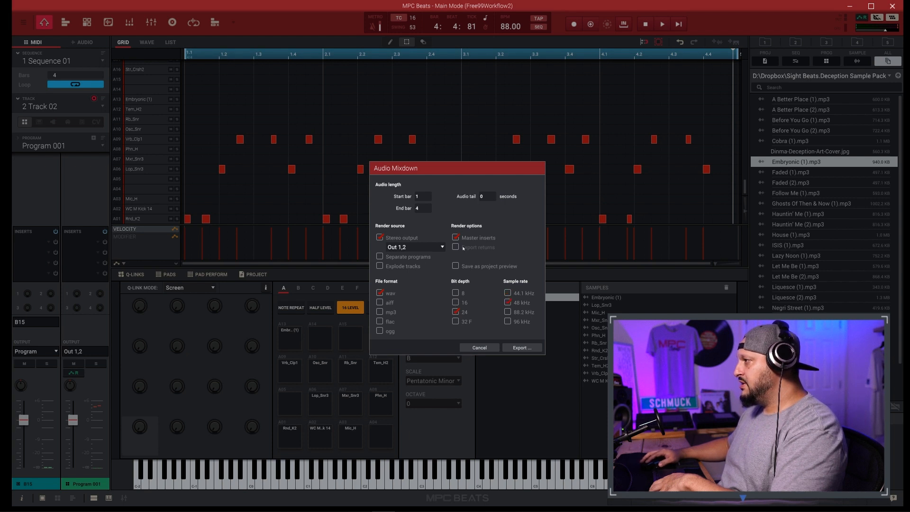
{"action": "left_click", "coordinate": [380, 266]}
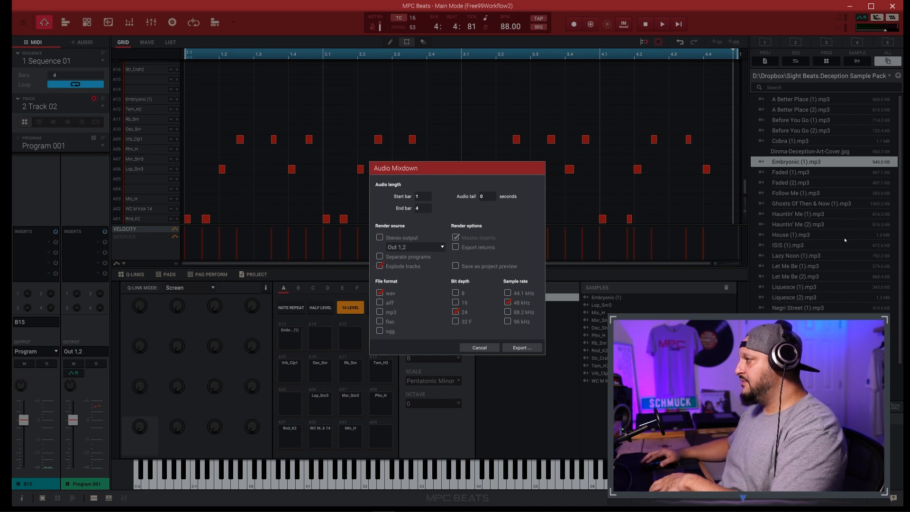
- Export the mixdown as Free99Workflow2.wav into the Exports folder under Sight Beats
{"action": "left_click", "coordinate": [522, 349]}
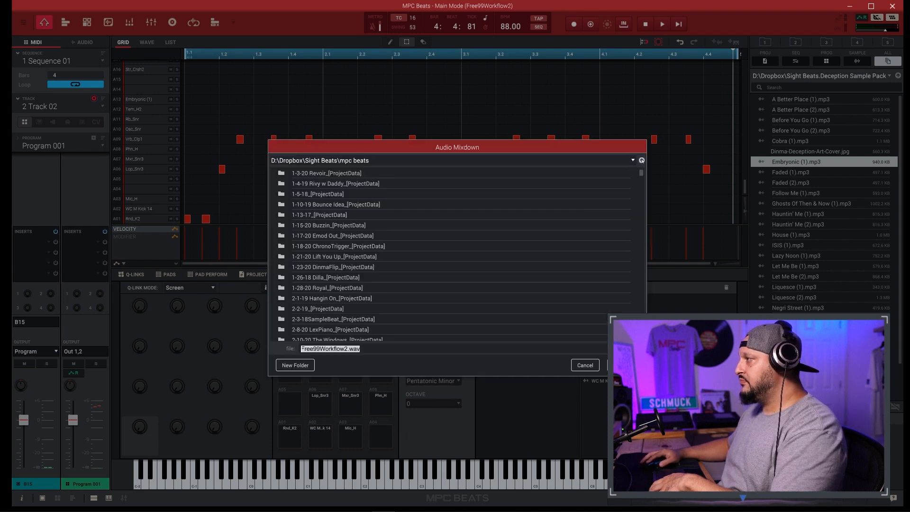
{"action": "left_click", "coordinate": [641, 160]}
{"action": "double_click", "coordinate": [312, 225]}
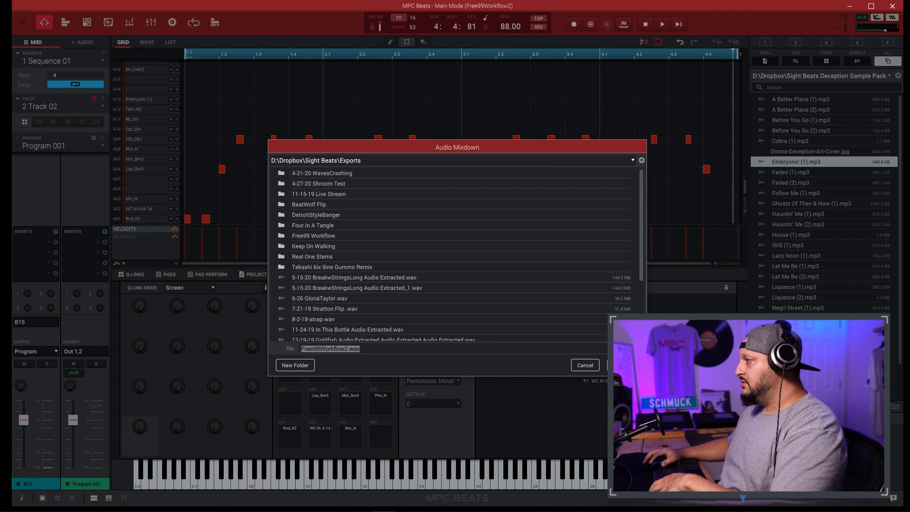
{"action": "key", "text": "Return"}
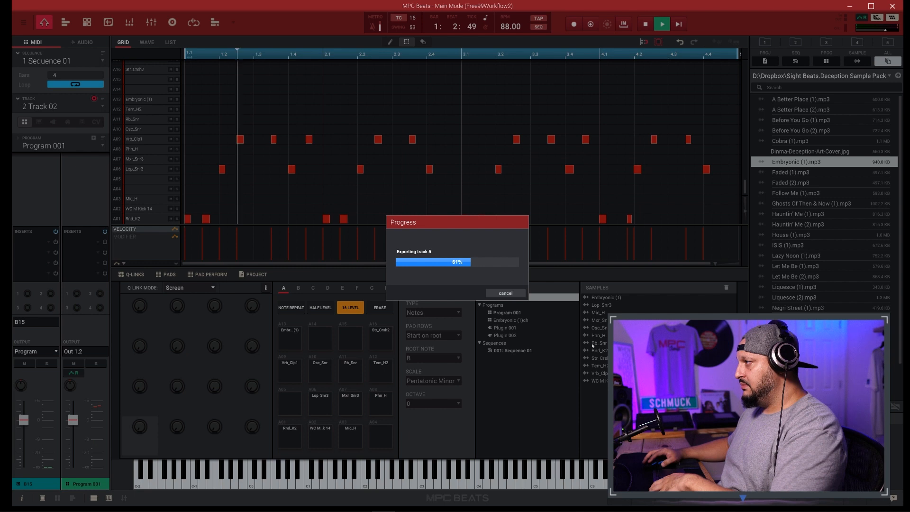